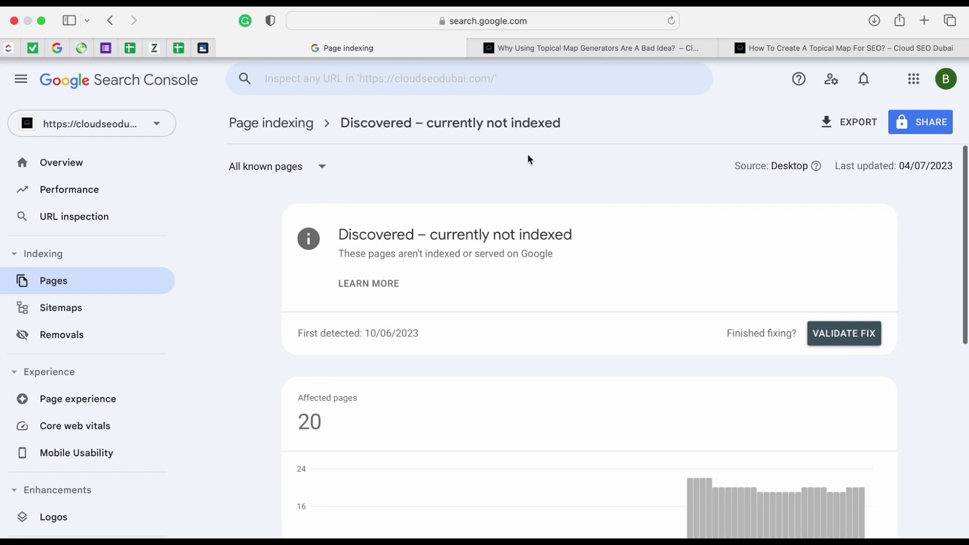
# - Examine the affected-pages chart and the example URLs in the "Discovered – currently not indexed" report
pyautogui.scroll(-10, 529, 194)
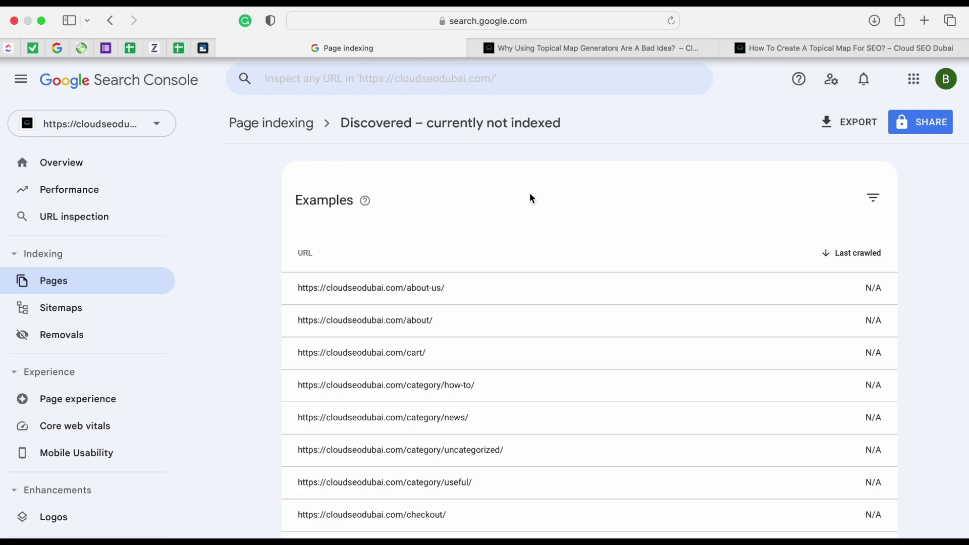
pyautogui.scroll(10, 530, 195)
pyautogui.scroll(-8, 531, 198)
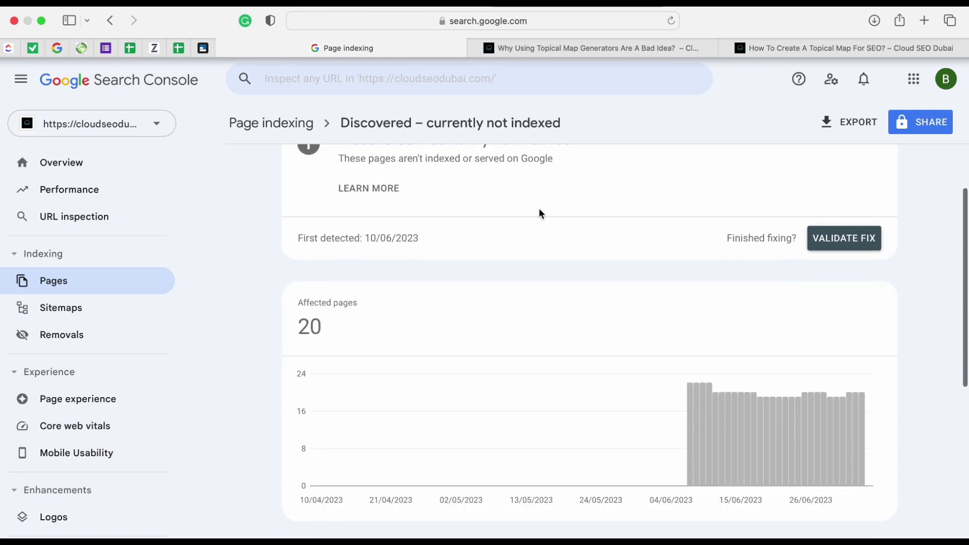
pyautogui.scroll(-1, 582, 241)
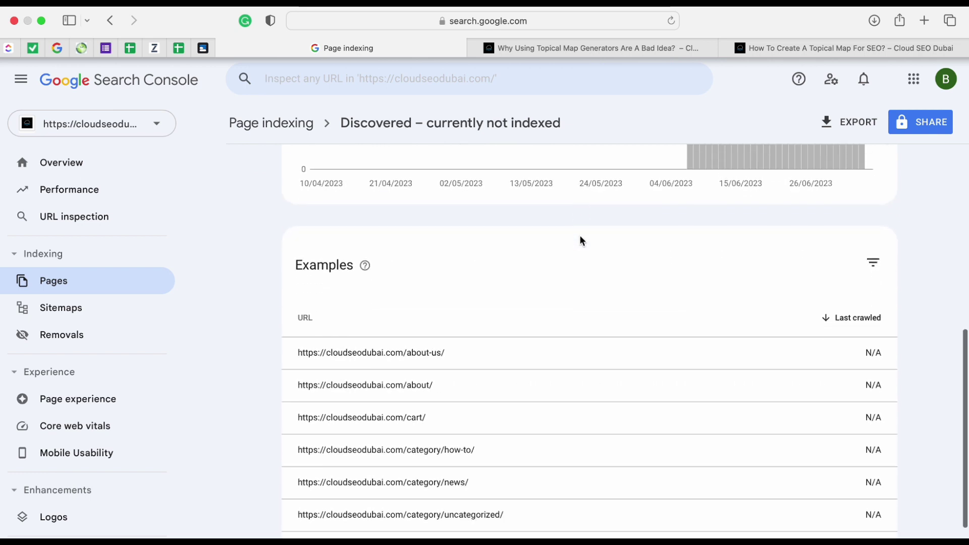
pyautogui.scroll(-6, 582, 241)
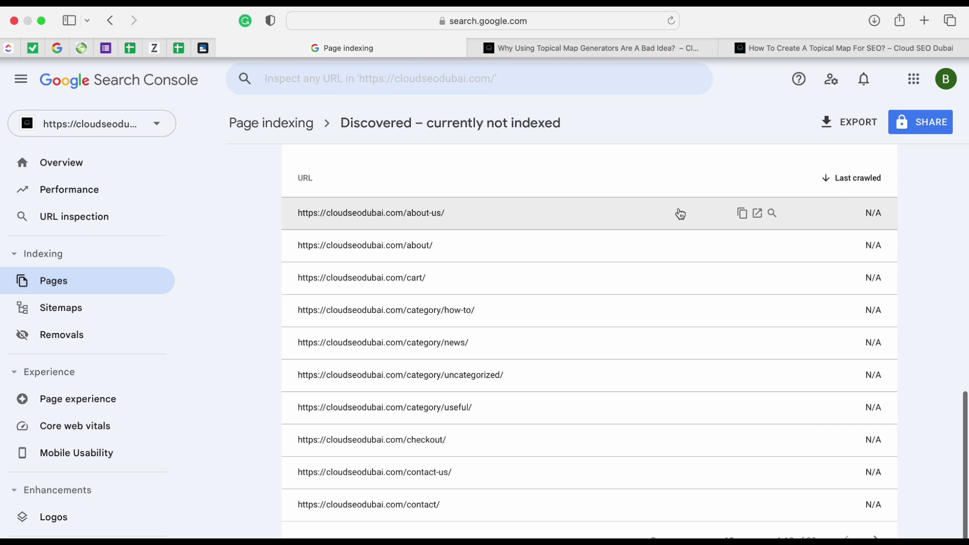
# - Open the about-us example URL as a live page to check its content, and close it again
pyautogui.click(758, 216)
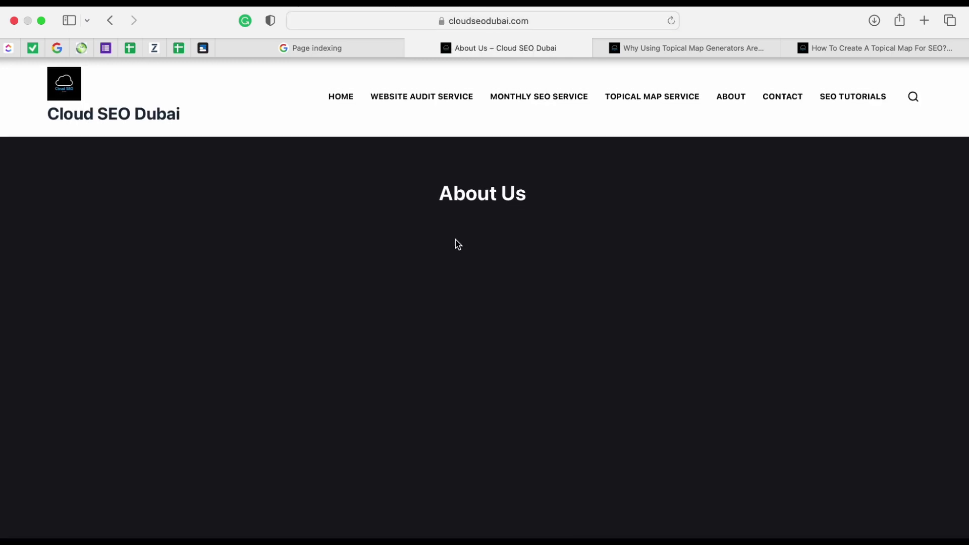
pyautogui.click(414, 49)
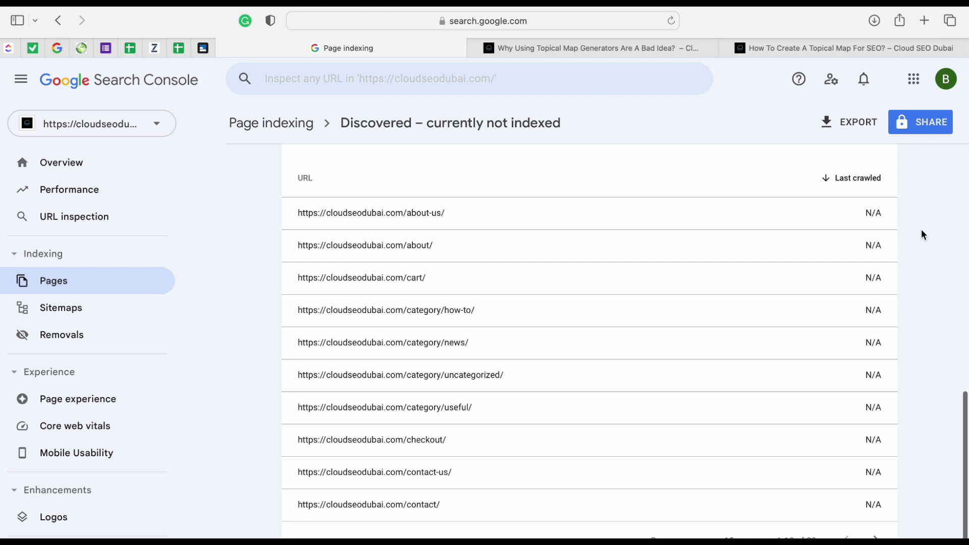
# - Review the first ten example URLs against the affected-pages chart and show the next page of the list
pyautogui.scroll(-1, 923, 235)
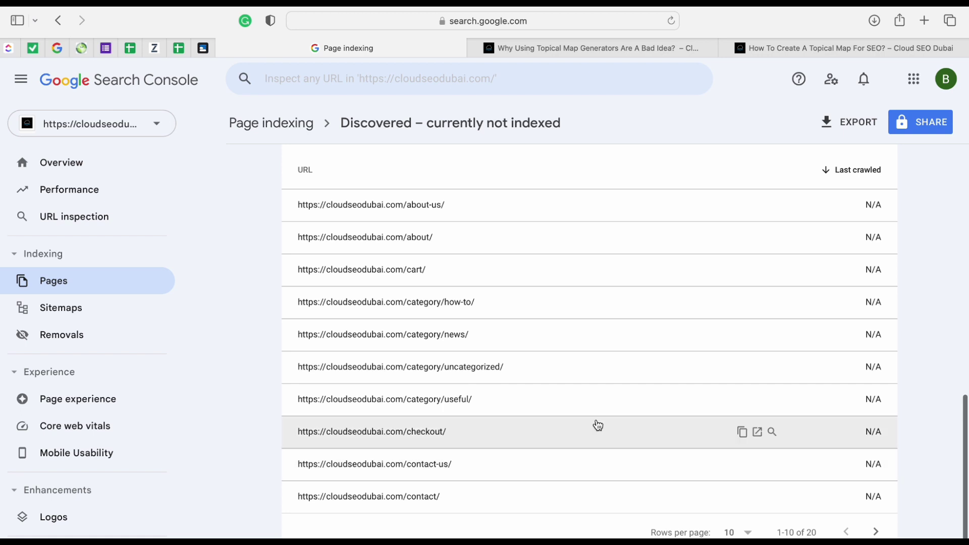
pyautogui.scroll(2, 597, 425)
pyautogui.scroll(5, 598, 425)
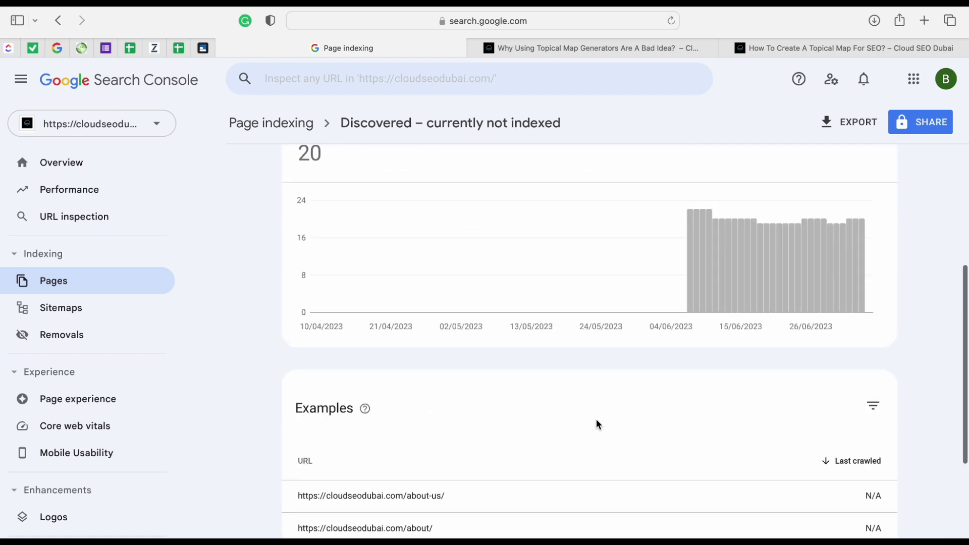
pyautogui.scroll(-6, 597, 425)
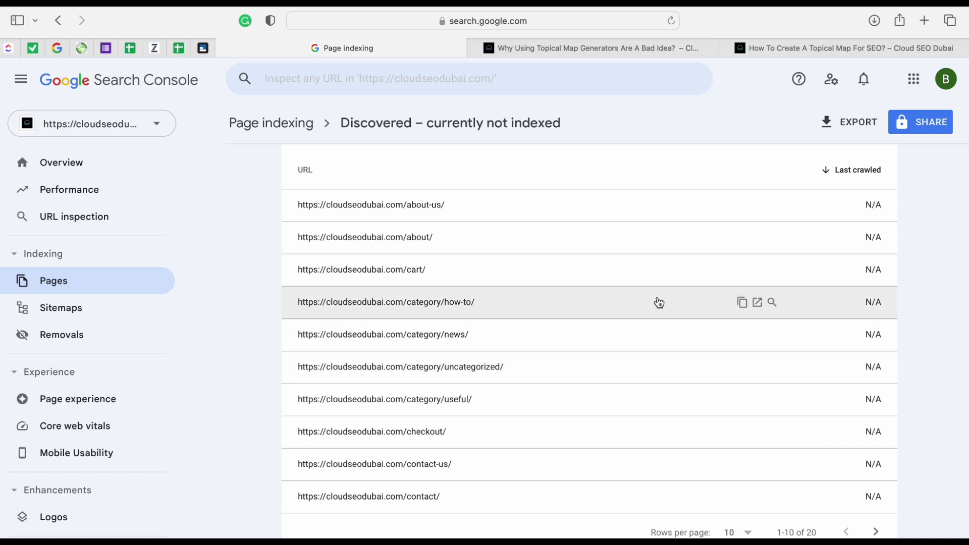
pyautogui.click(877, 532)
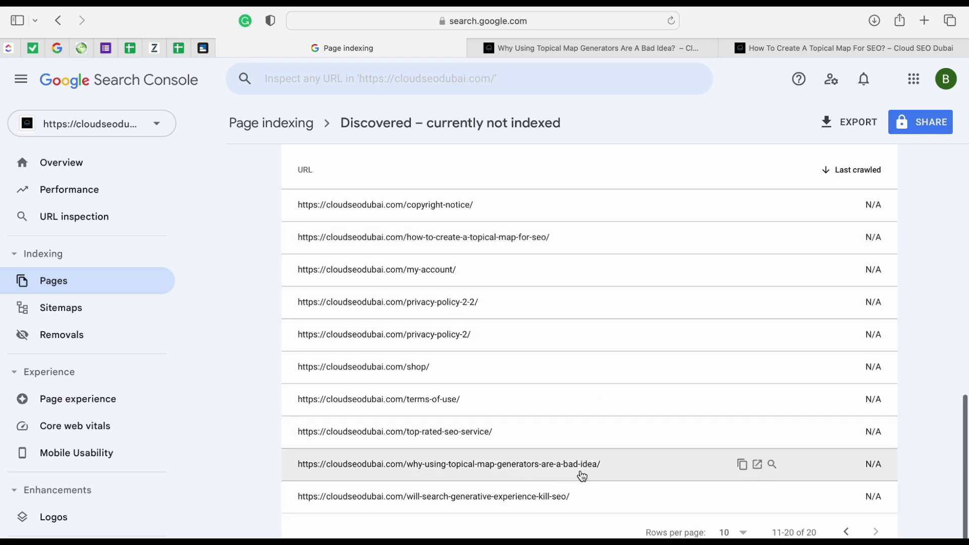
# - Examine the full article "Why Using Topical Map Generators Are A Bad Idea?" from its introduction to The Bottom Line section
pyautogui.click(576, 53)
pyautogui.click(811, 50)
pyautogui.click(565, 50)
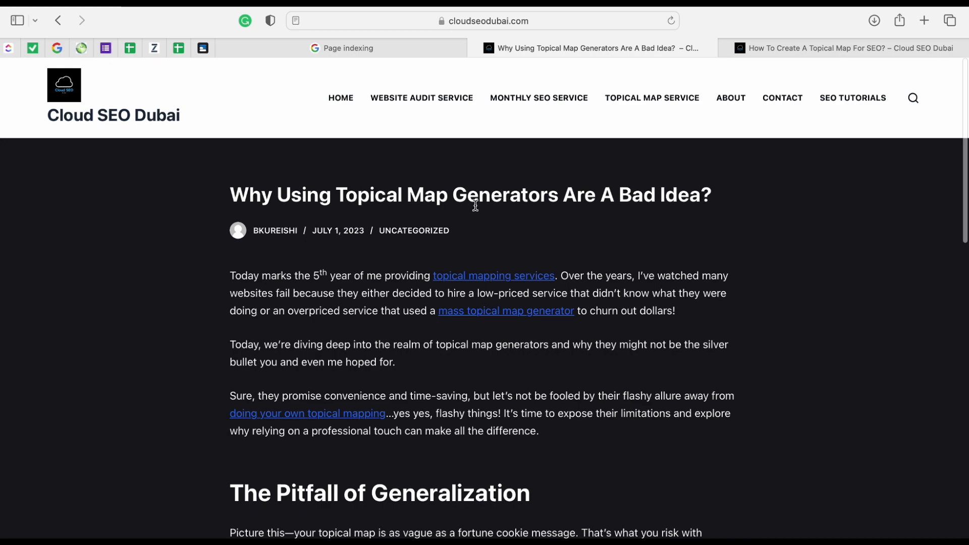
pyautogui.scroll(-7, 704, 288)
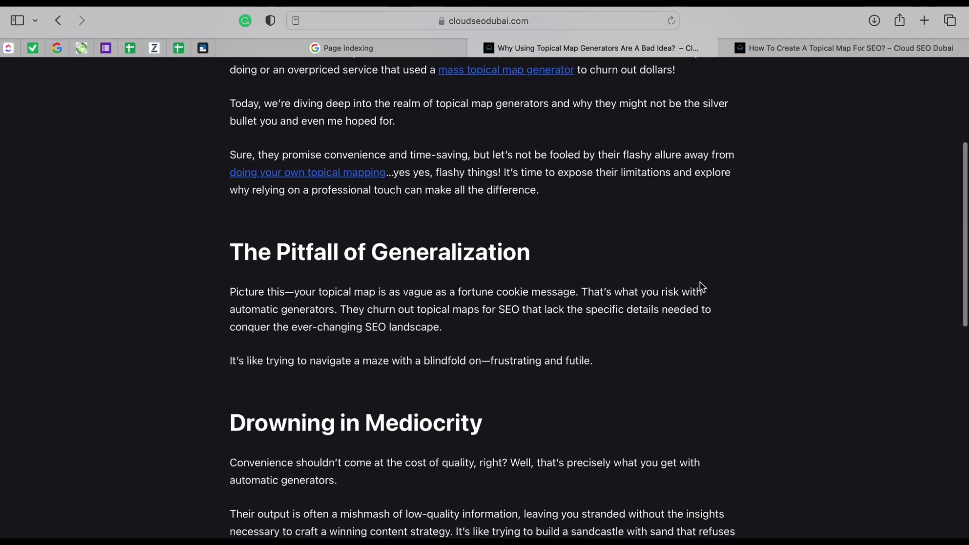
pyautogui.scroll(-13, 703, 288)
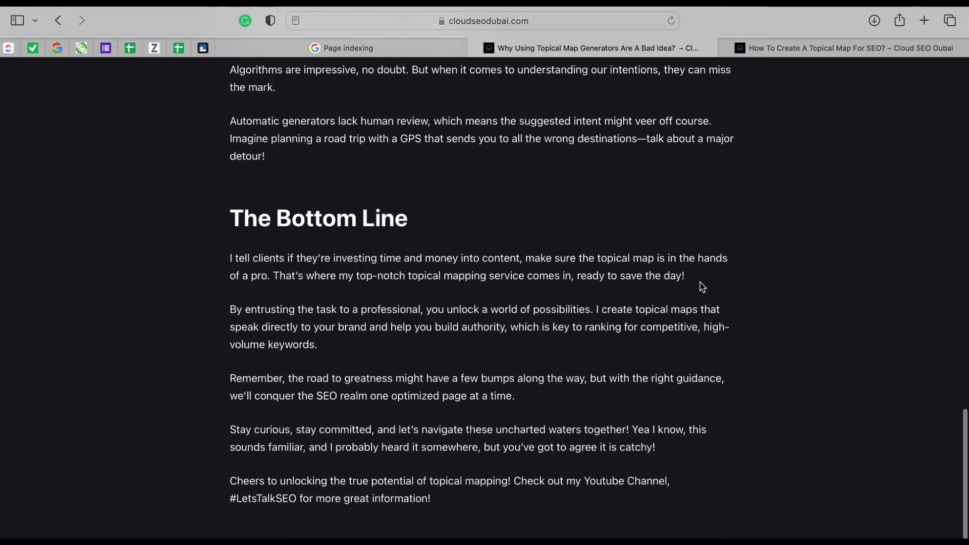
pyautogui.scroll(6, 703, 287)
pyautogui.scroll(15, 703, 288)
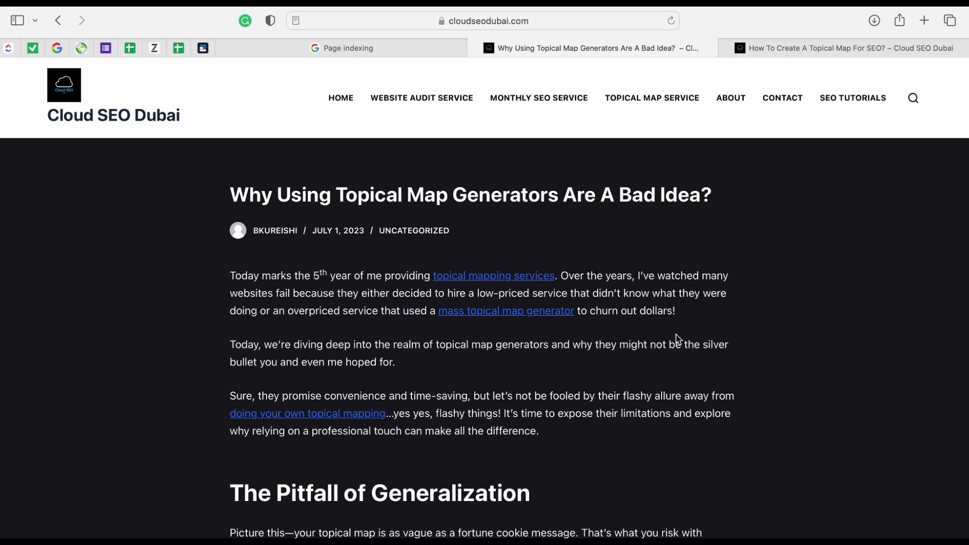
pyautogui.scroll(-20, 648, 344)
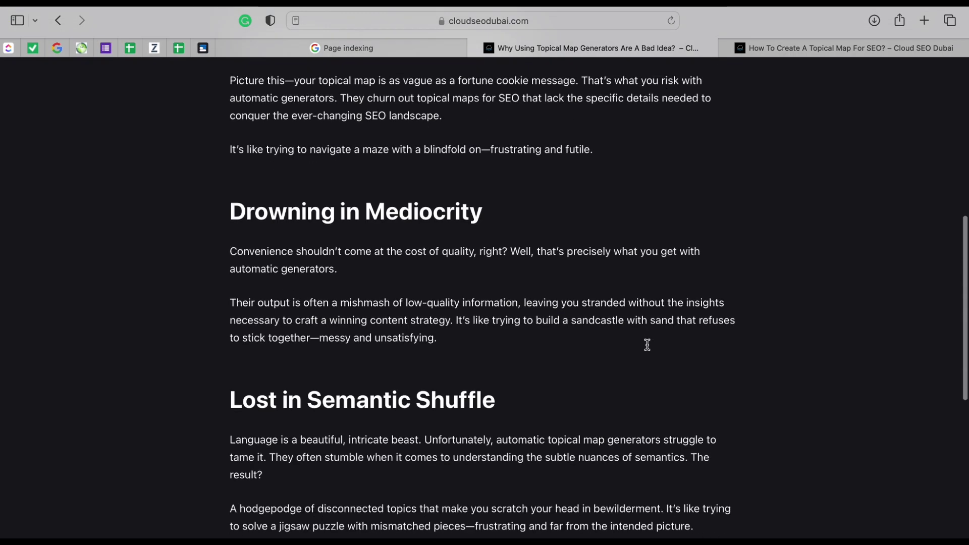
pyautogui.scroll(20, 647, 344)
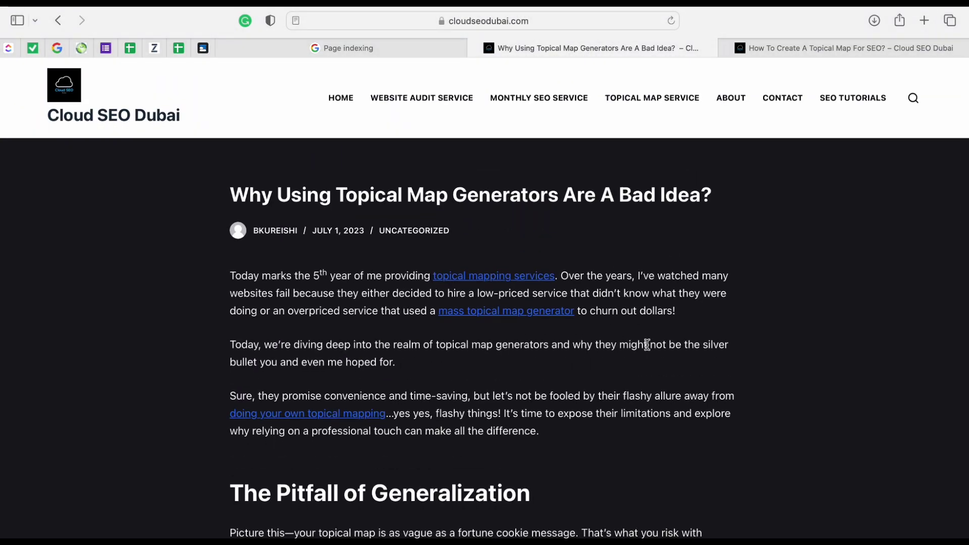
pyautogui.scroll(-8, 381, 357)
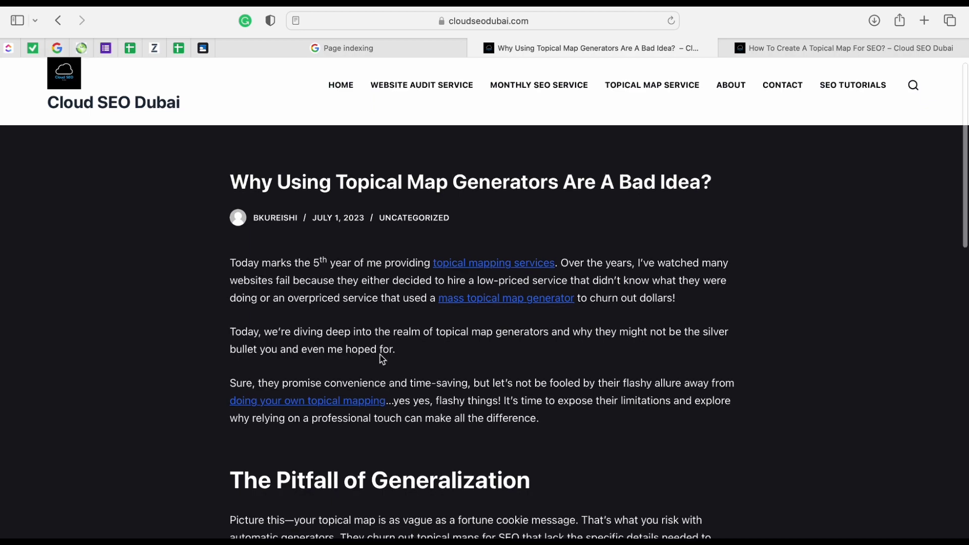
pyautogui.scroll(-12, 382, 359)
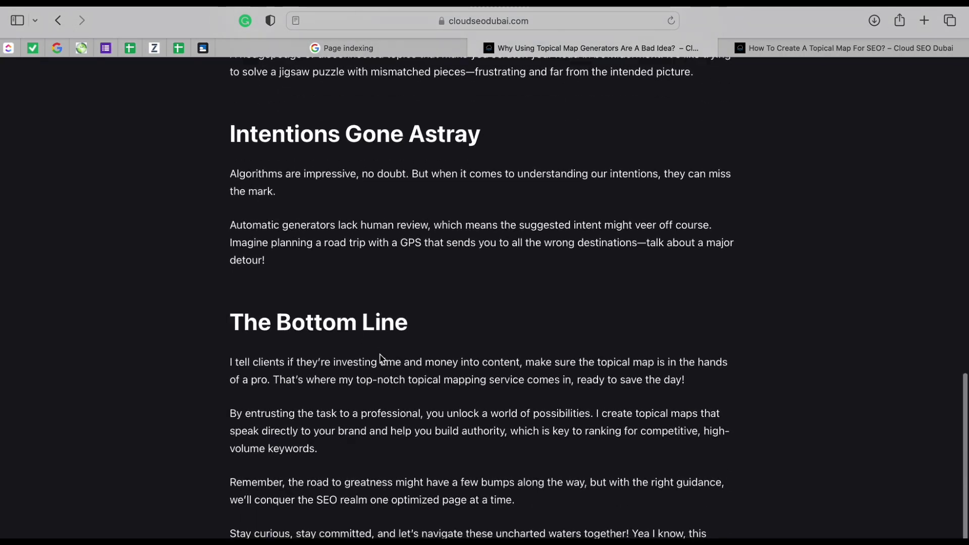
pyautogui.scroll(20, 382, 358)
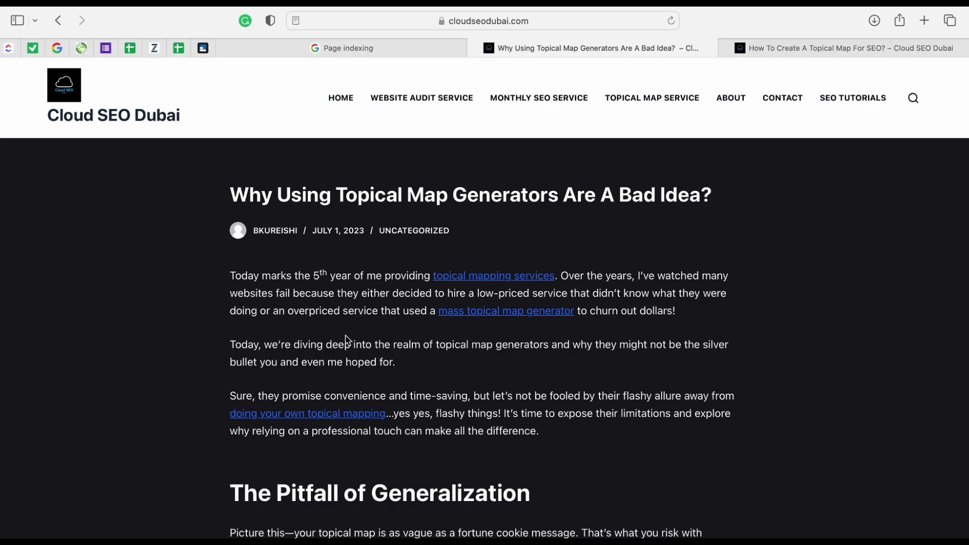
pyautogui.scroll(-6, 370, 292)
pyautogui.scroll(-10, 370, 291)
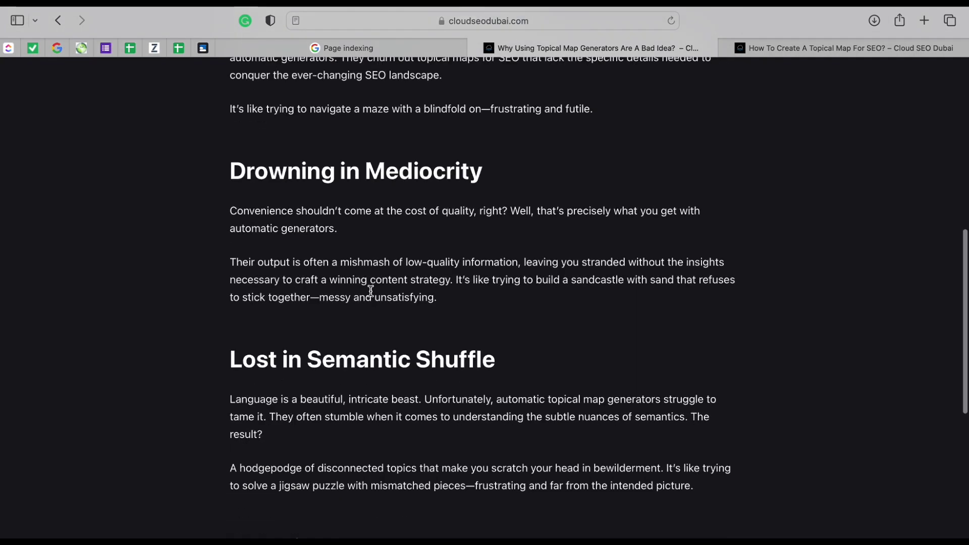
pyautogui.scroll(15, 371, 292)
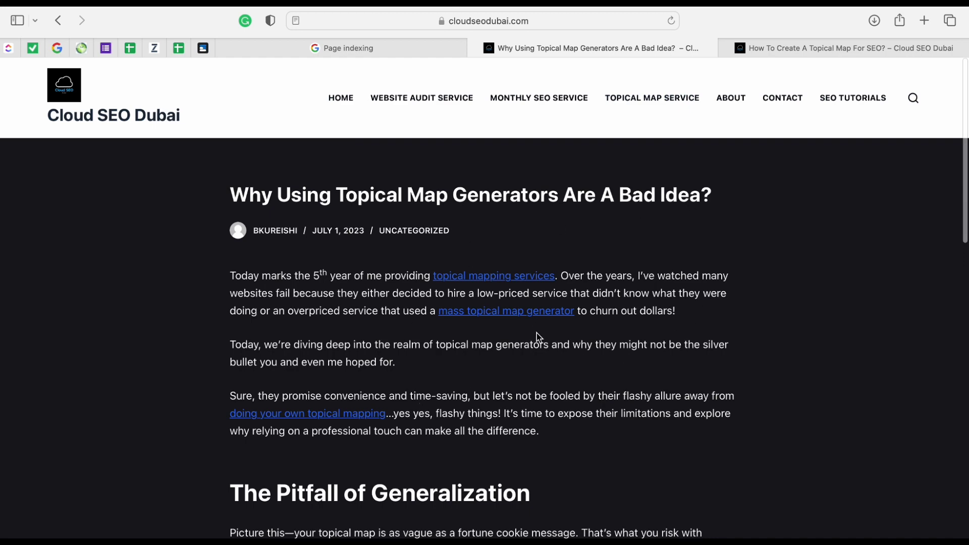
# - Examine the article "How To Create A Topical Map For SEO?" from its introduction through Step 5 and the Conclusion
pyautogui.click(780, 48)
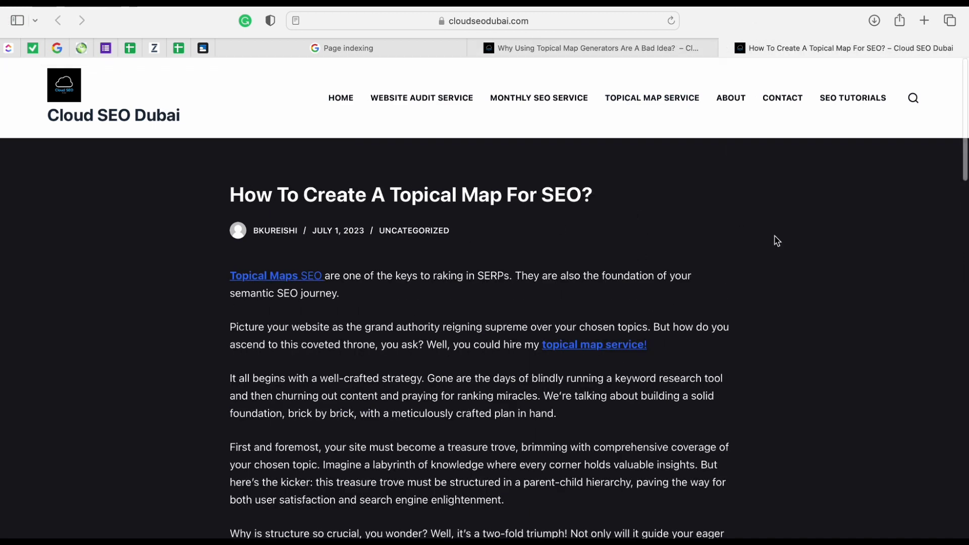
pyautogui.scroll(-3, 470, 301)
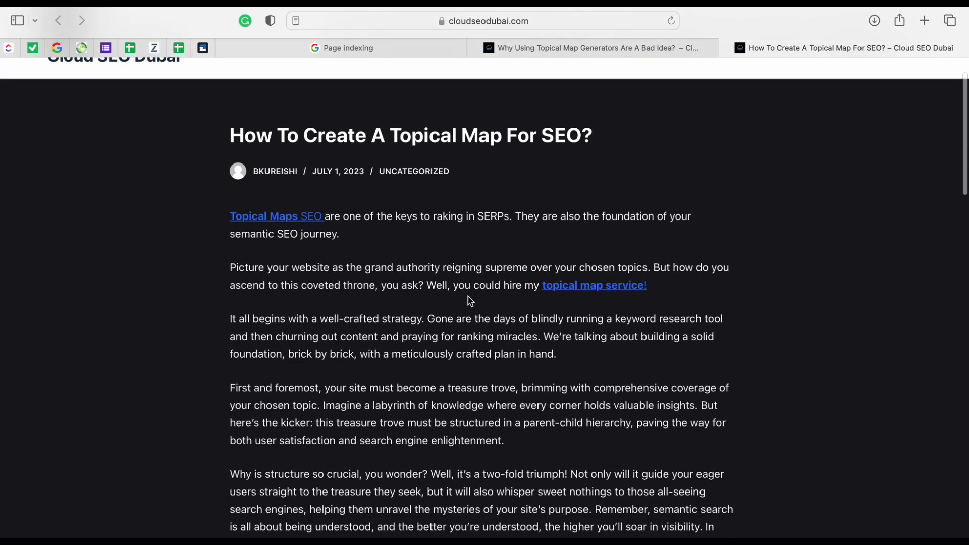
pyautogui.scroll(-20, 471, 301)
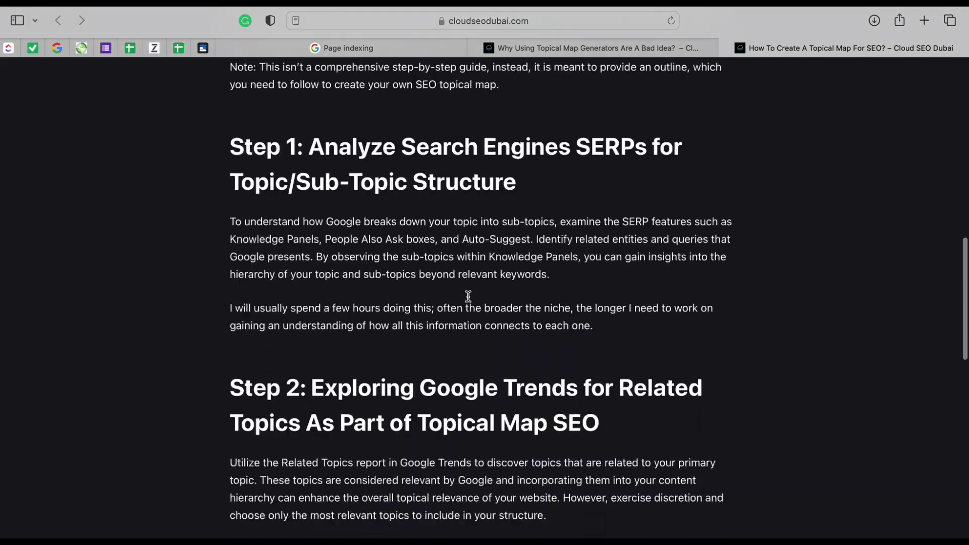
pyautogui.scroll(-15, 469, 301)
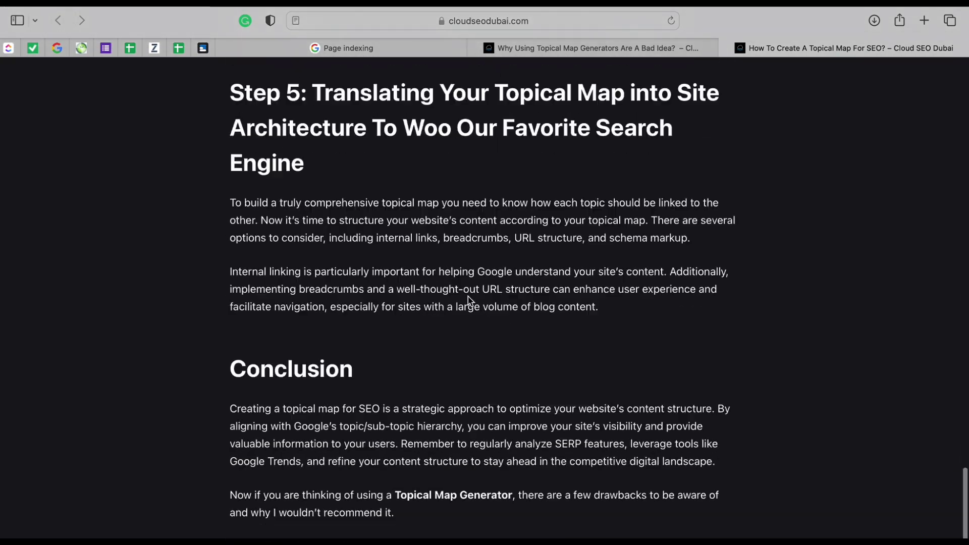
pyautogui.scroll(10, 470, 301)
pyautogui.scroll(20, 470, 301)
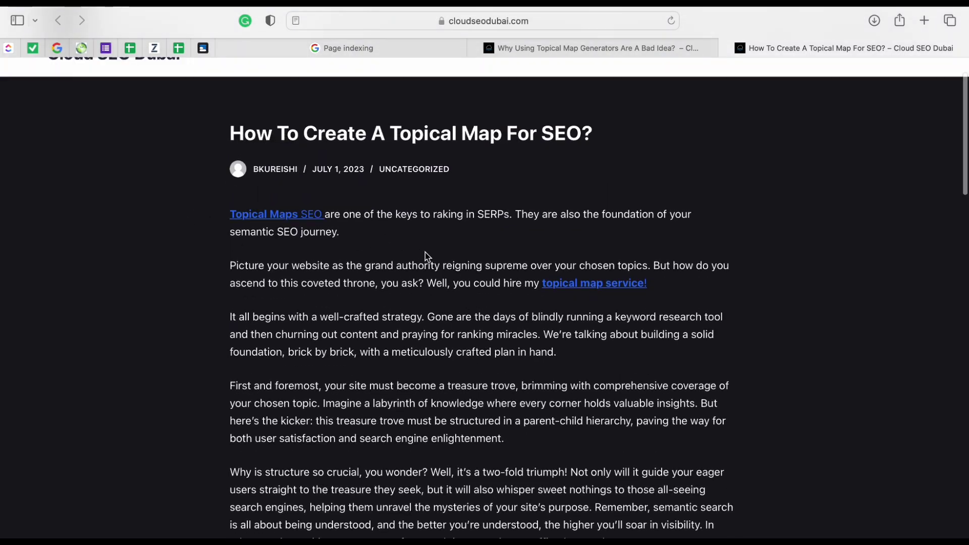
pyautogui.scroll(-1, 453, 313)
pyautogui.scroll(-14, 453, 313)
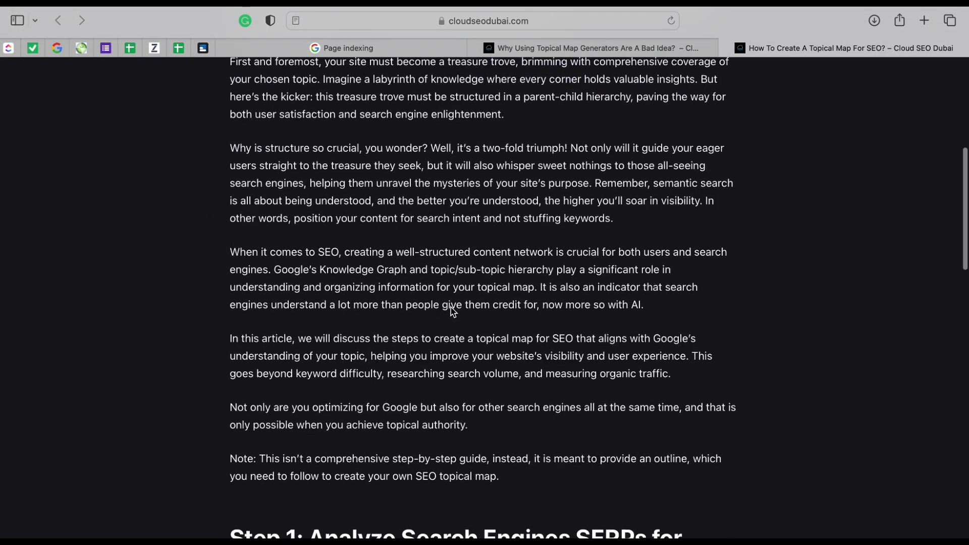
pyautogui.scroll(-20, 453, 312)
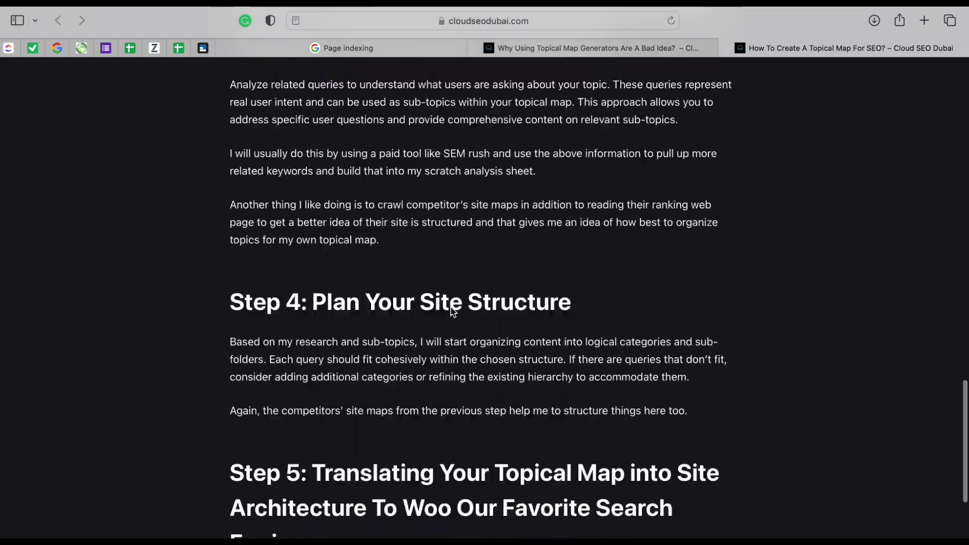
pyautogui.scroll(-3, 450, 307)
pyautogui.scroll(20, 451, 306)
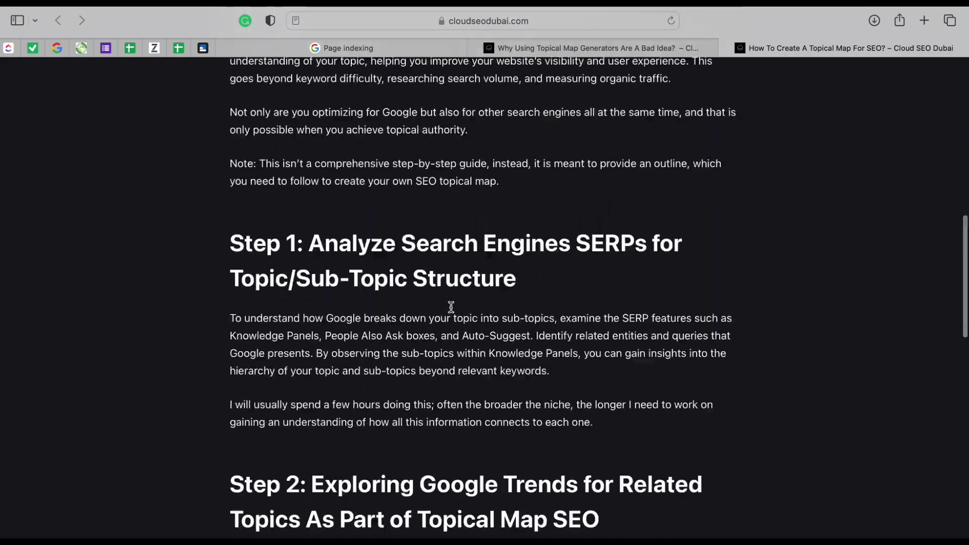
pyautogui.scroll(-14, 451, 307)
pyautogui.scroll(-20, 449, 306)
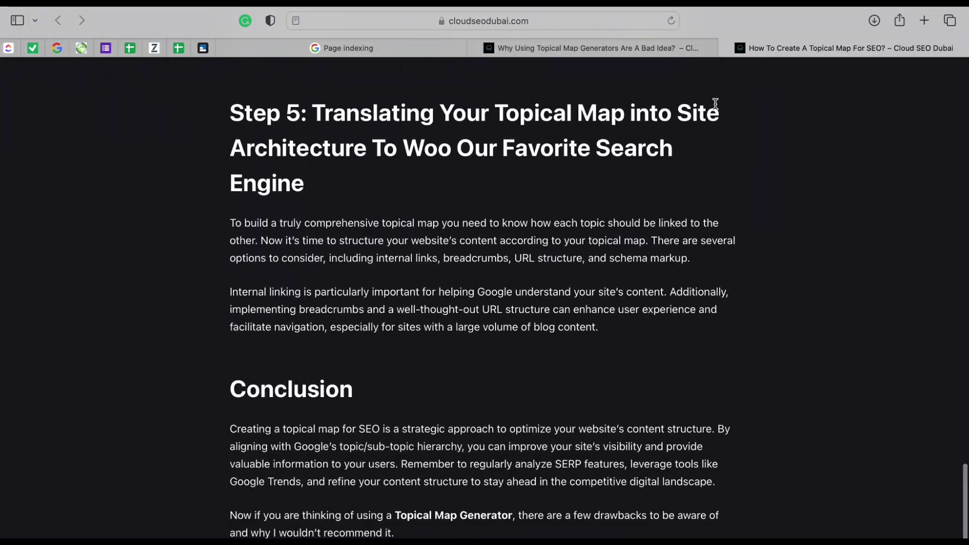
# - Return to the topical map generators article, compare it with the other article, and look over its sections again
pyautogui.click(650, 54)
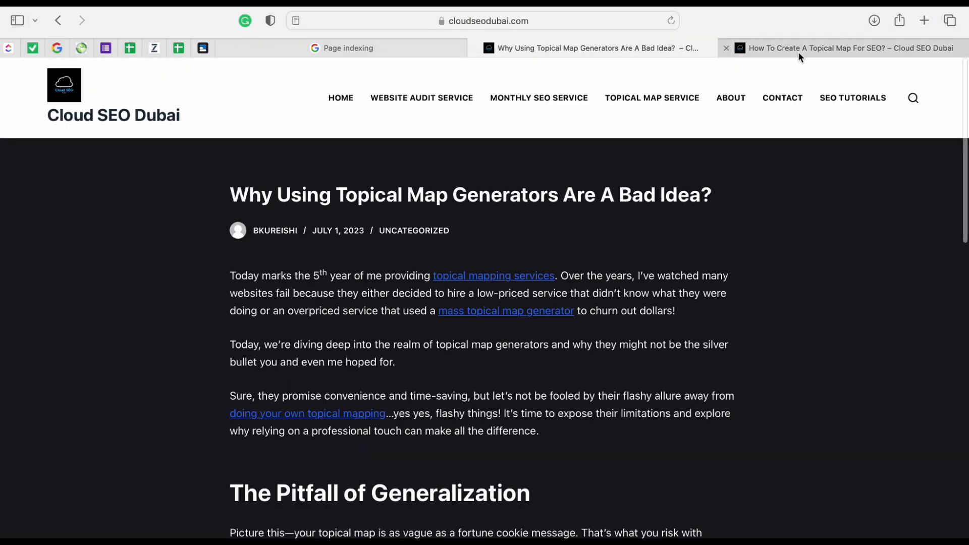
pyautogui.click(833, 53)
pyautogui.click(607, 46)
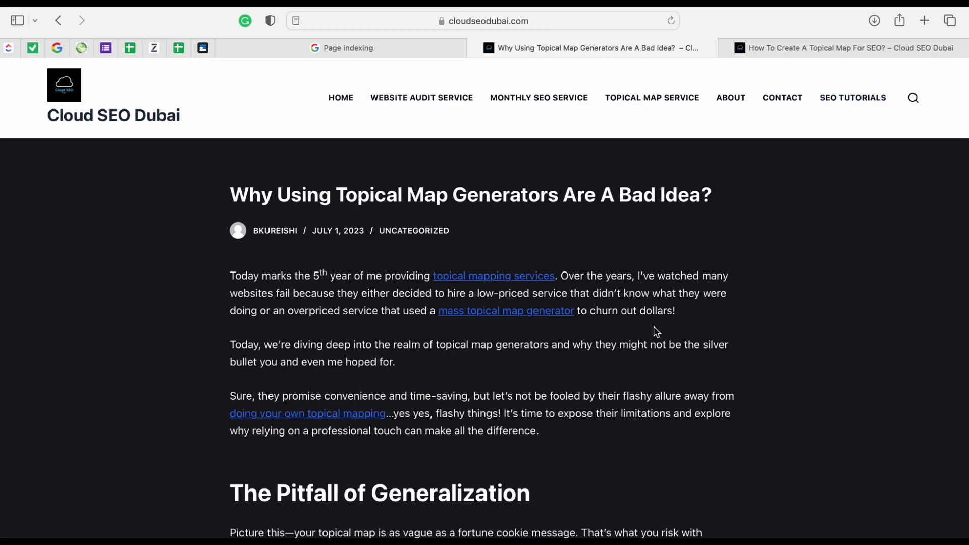
pyautogui.scroll(-20, 649, 305)
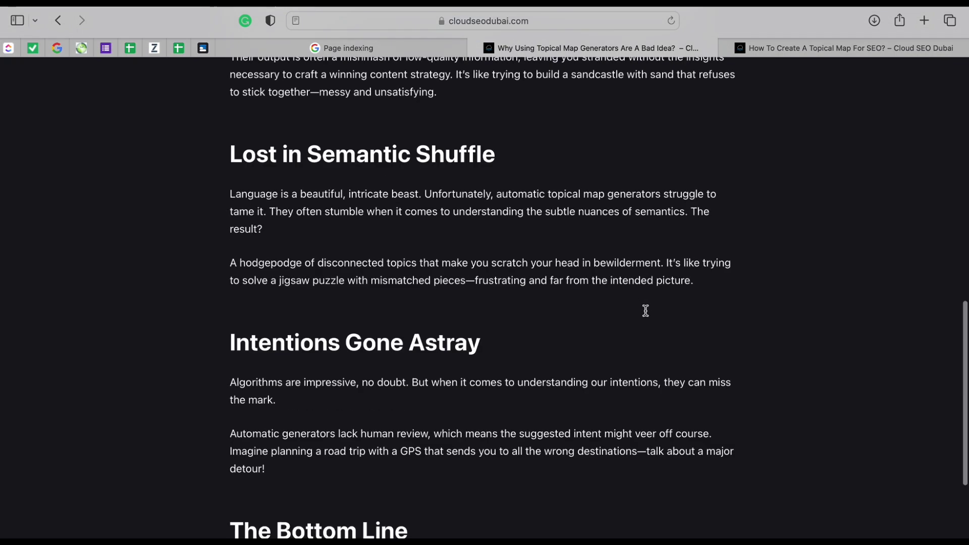
pyautogui.scroll(20, 646, 311)
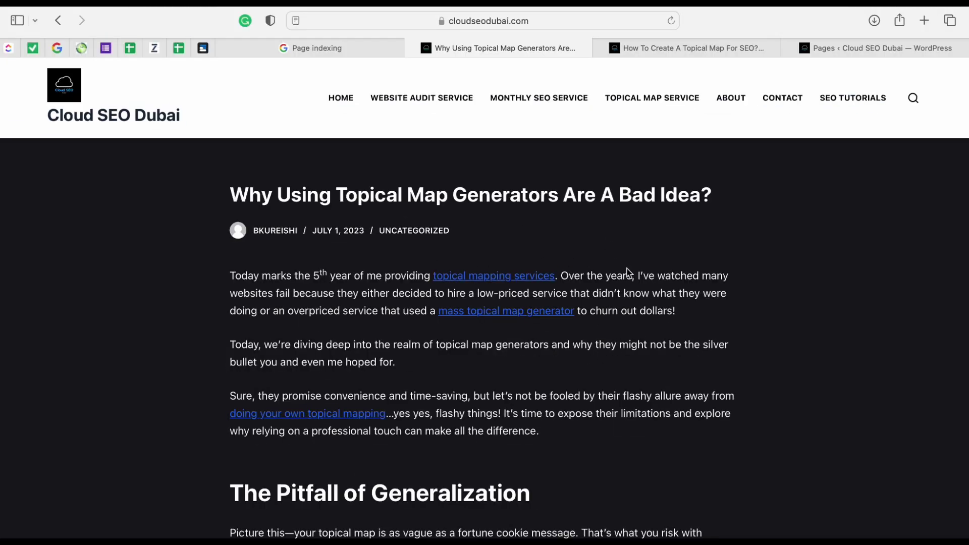
pyautogui.scroll(-3, 338, 310)
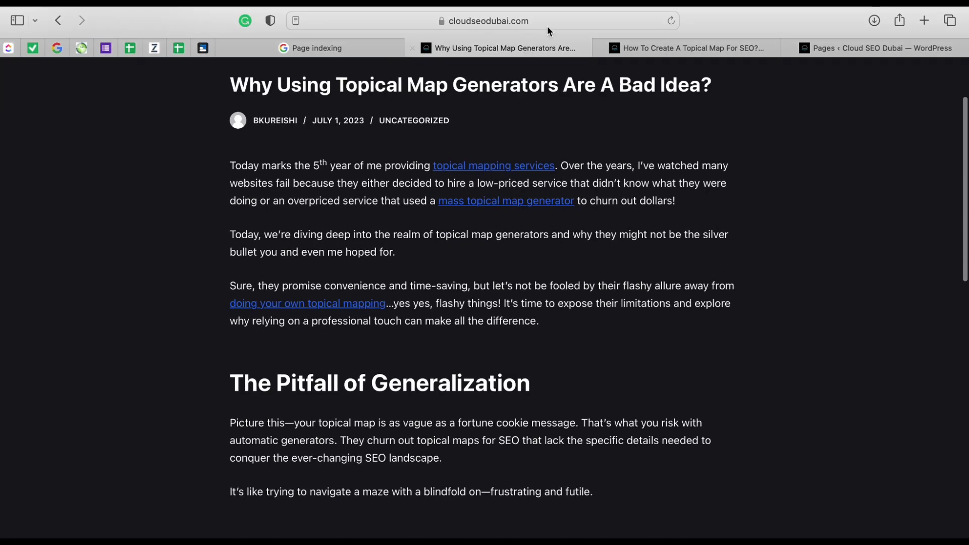
# - Reload the article "Why Using Topical Map Generators Are A Bad Idea?" and open it for editing
pyautogui.click(572, 26)
pyautogui.press('Return')
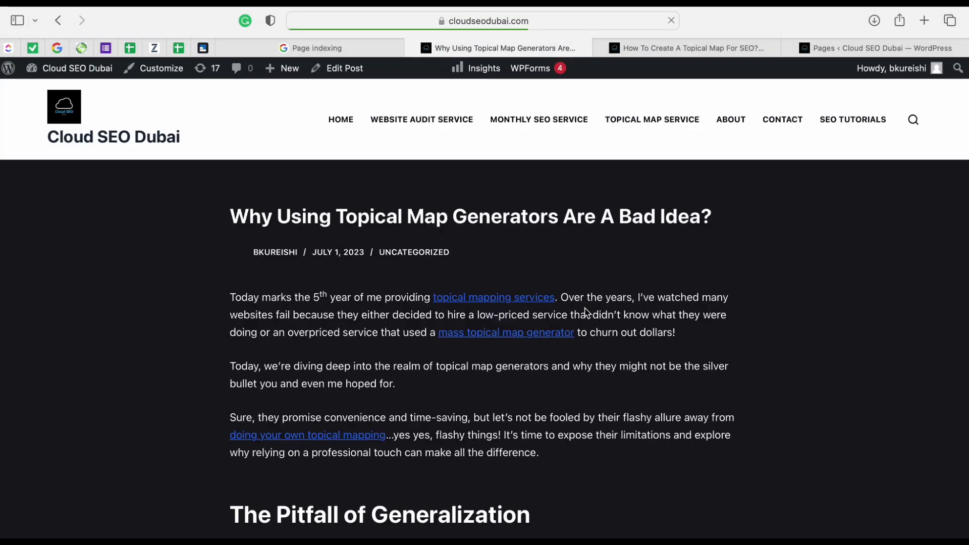
pyautogui.click(349, 73)
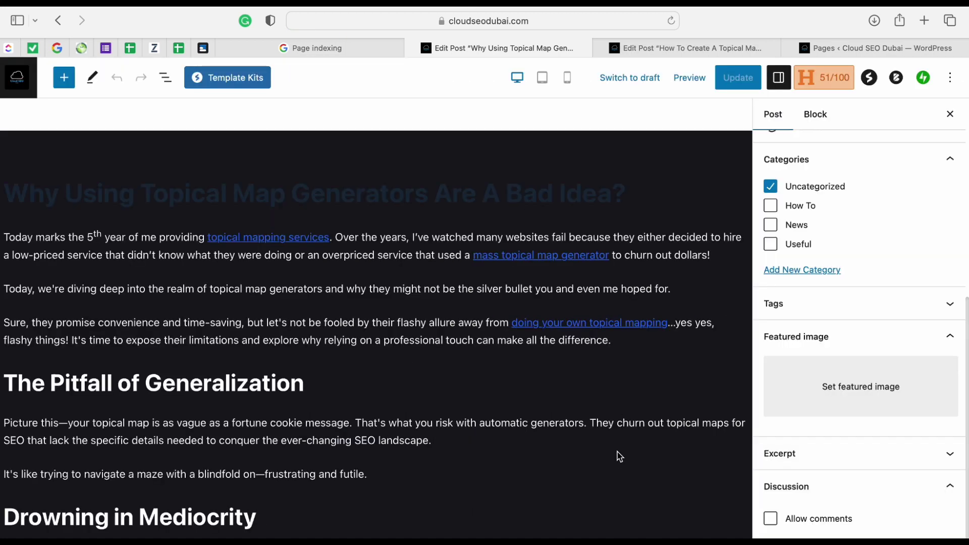
# - From the post settings, upload the image file Topcial Map Generators.png for use as the post's featured image
pyautogui.click(636, 467)
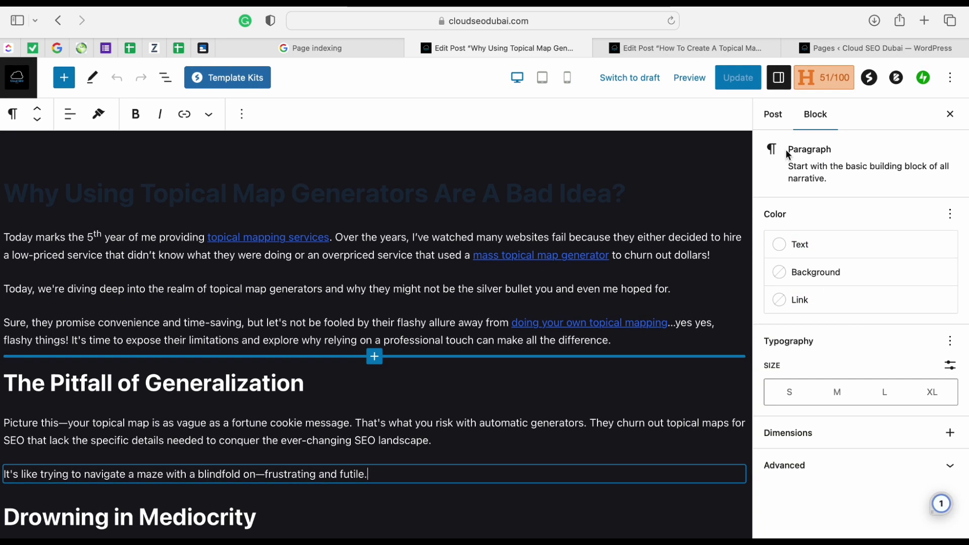
pyautogui.click(774, 117)
pyautogui.scroll(-6, 813, 356)
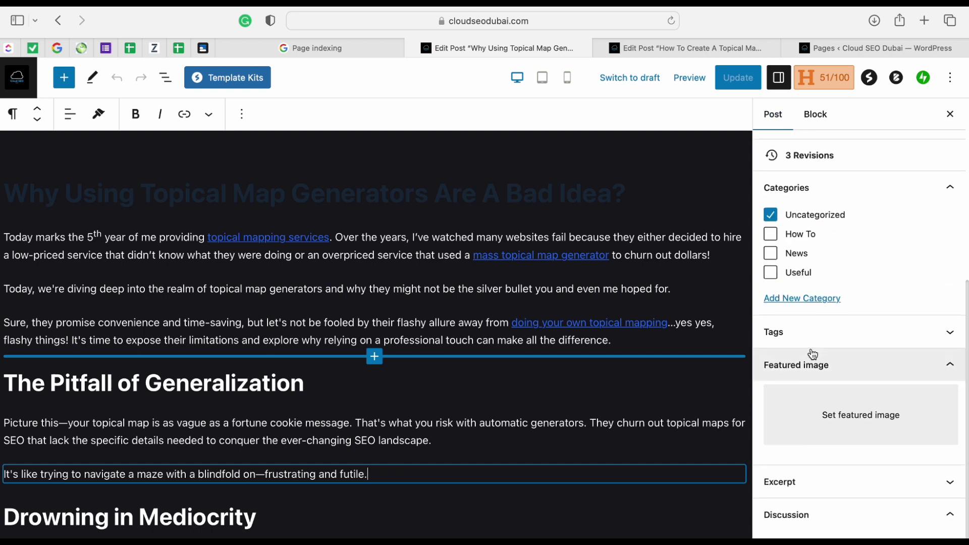
pyautogui.click(836, 444)
pyautogui.click(59, 130)
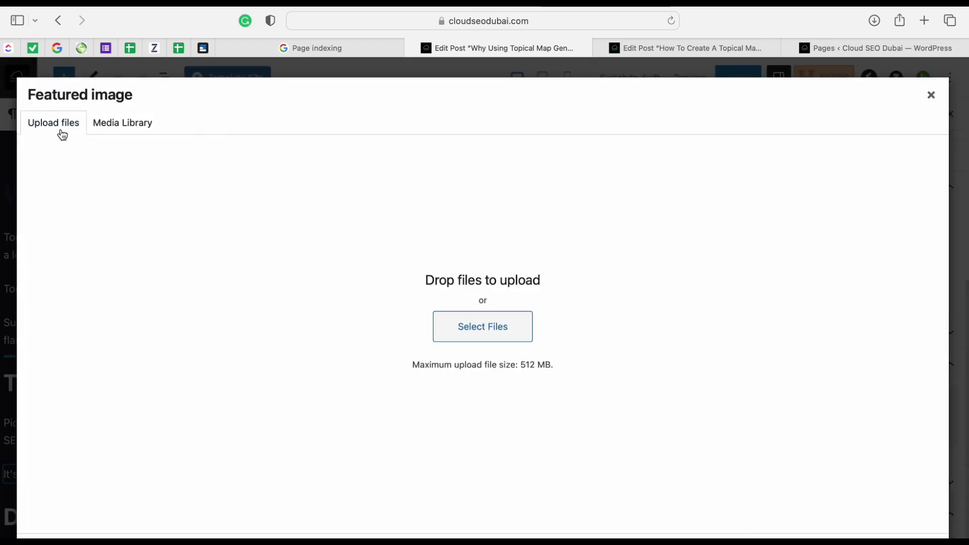
pyautogui.click(465, 346)
pyautogui.doubleClick(303, 211)
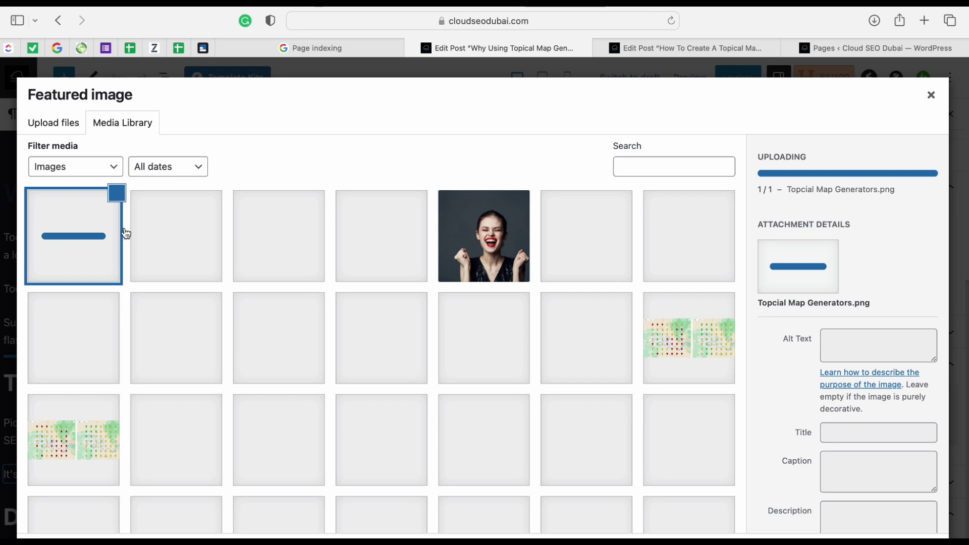
# - Give the uploaded image the alt text "Topical Map Generation Machine" and set it as the post's featured image
pyautogui.click(853, 345)
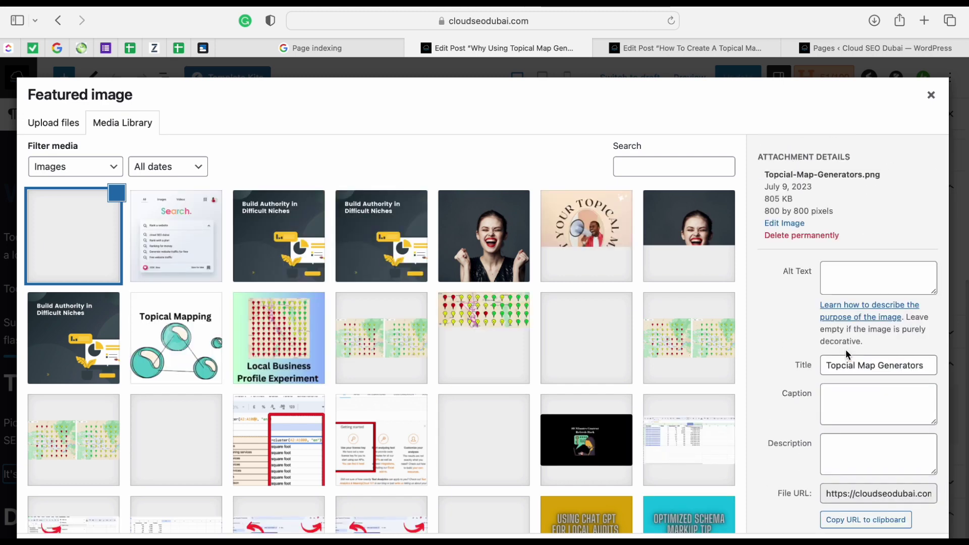
pyautogui.click(844, 269)
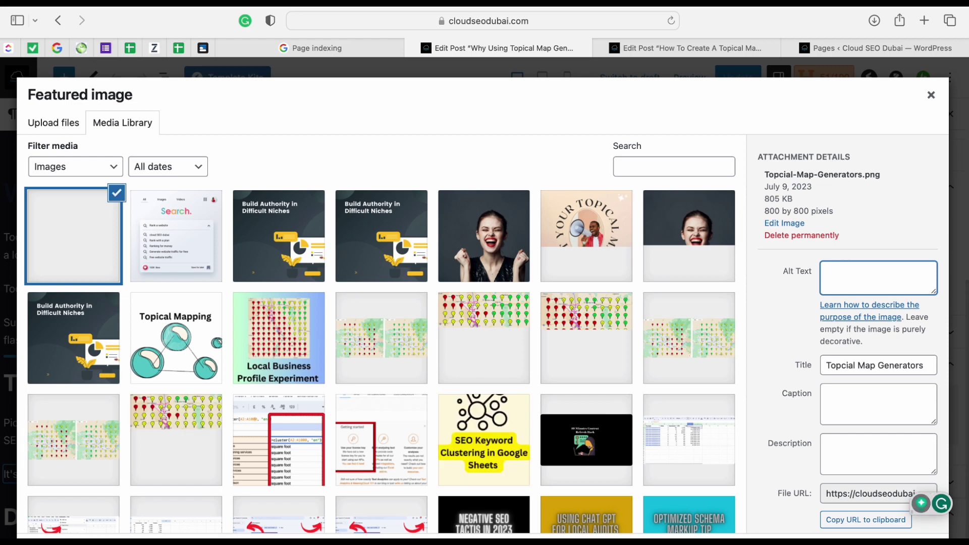
pyautogui.write('Topical Map Generation Machine')
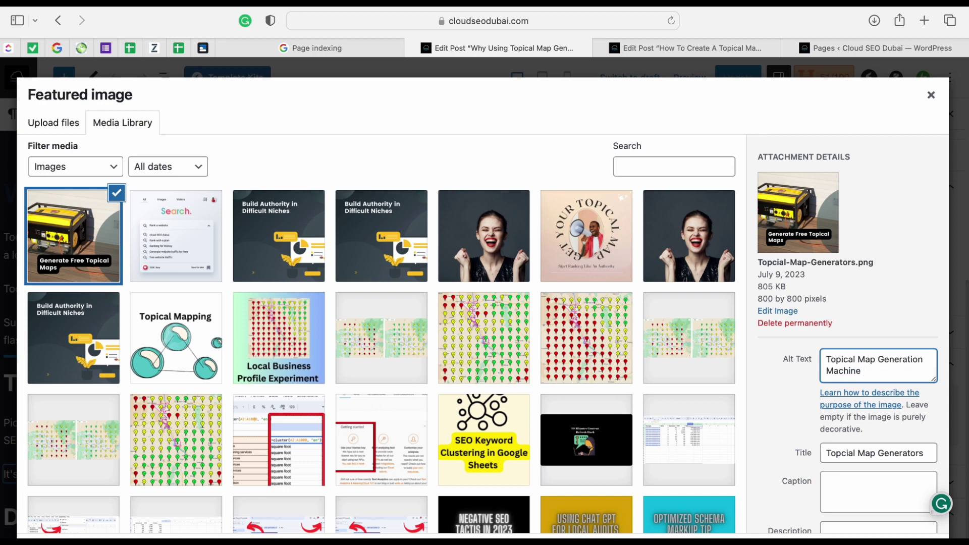
pyautogui.scroll(-3, 879, 303)
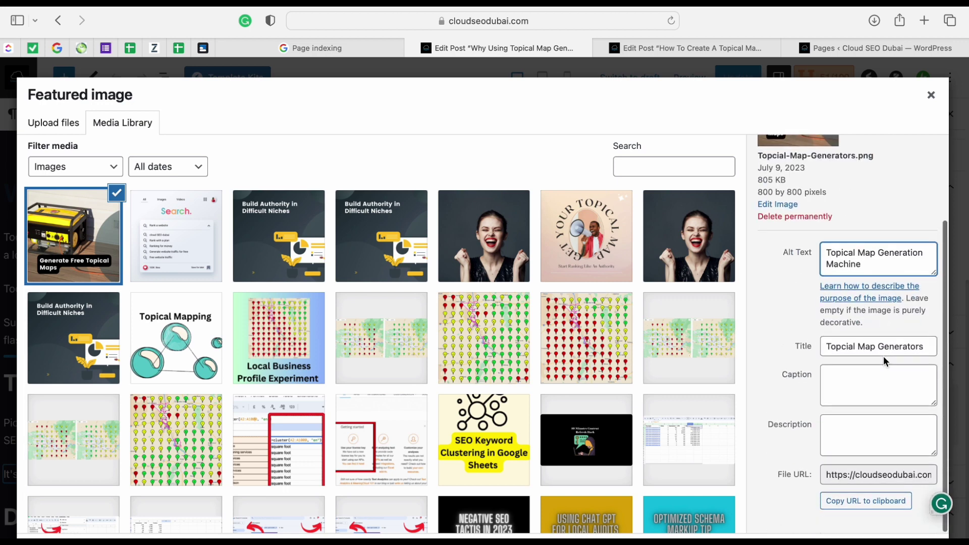
pyautogui.scroll(3, 864, 358)
pyautogui.scroll(-3, 864, 359)
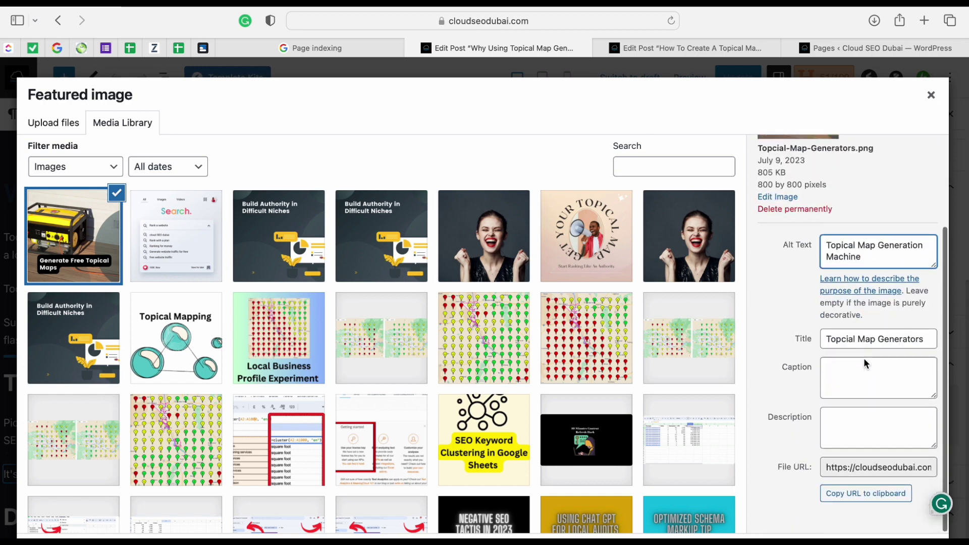
pyautogui.press('super+shift+backslash')
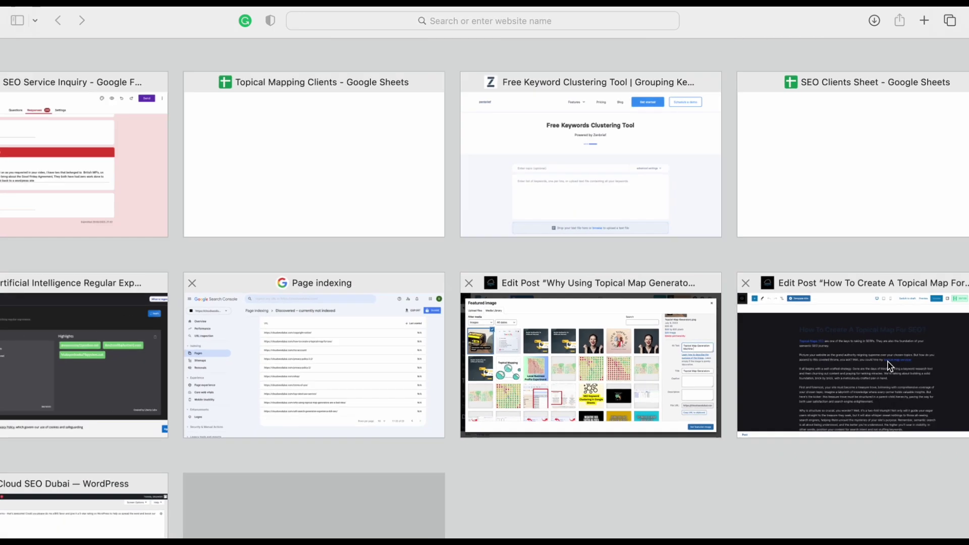
pyautogui.click(592, 385)
pyautogui.scroll(-4, 592, 385)
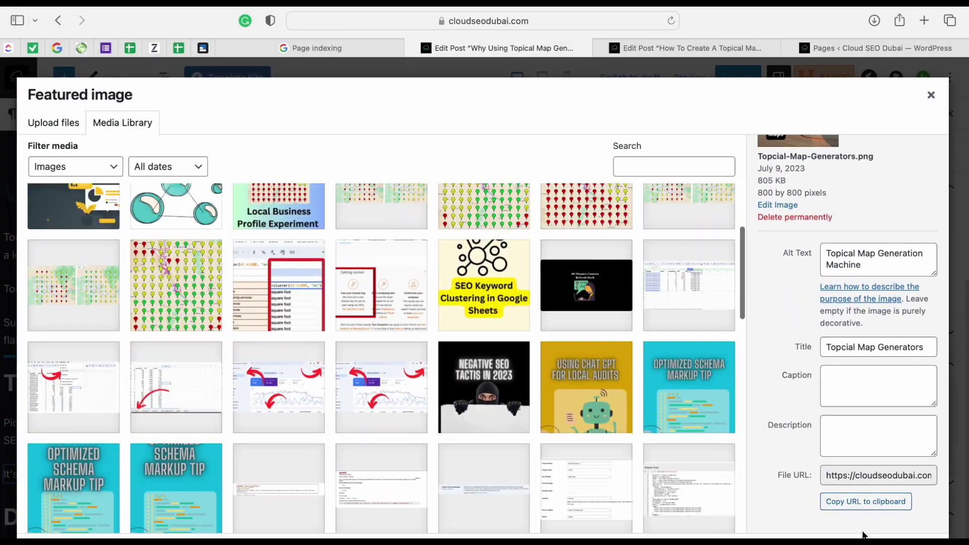
pyautogui.click(867, 536)
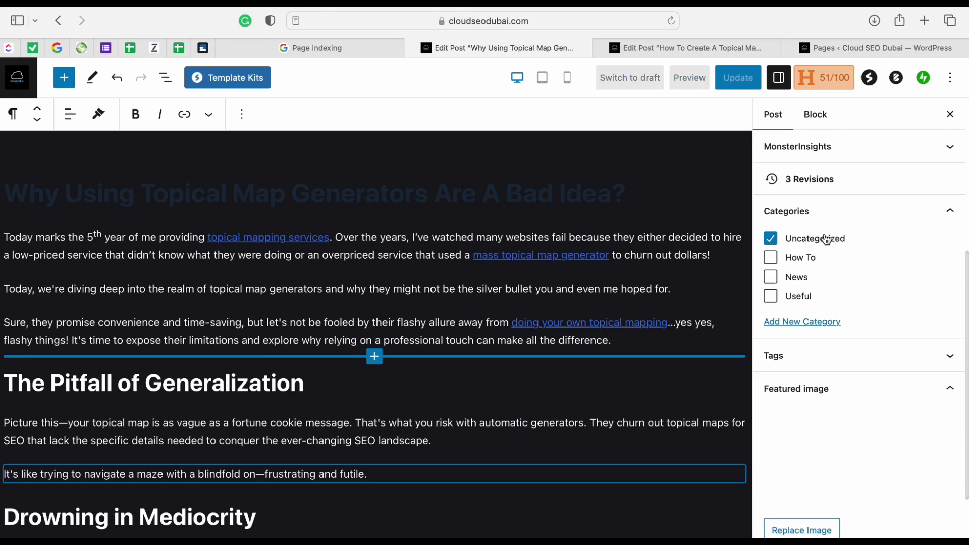
# - Check the post settings including the featured image preview, and close the settings sidebar
pyautogui.scroll(-5, 868, 330)
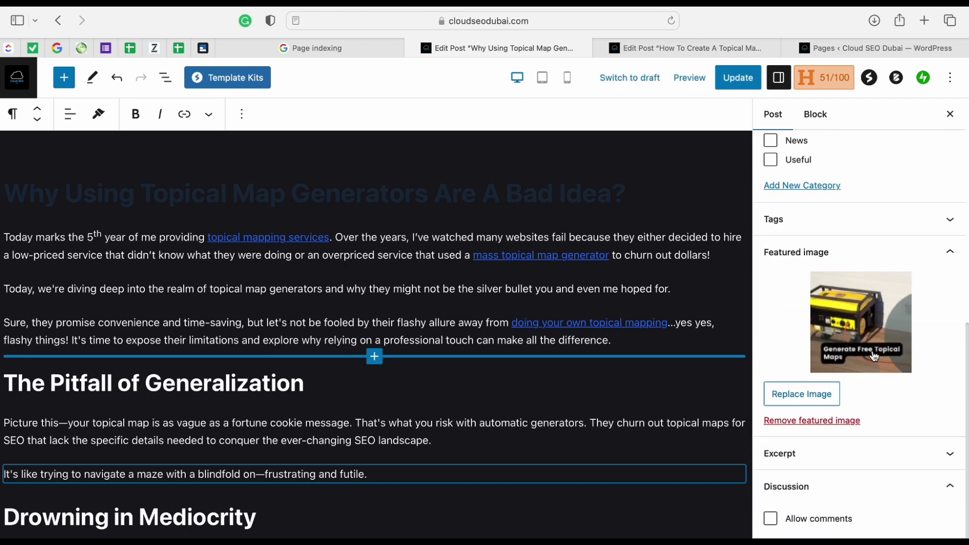
pyautogui.scroll(10, 881, 293)
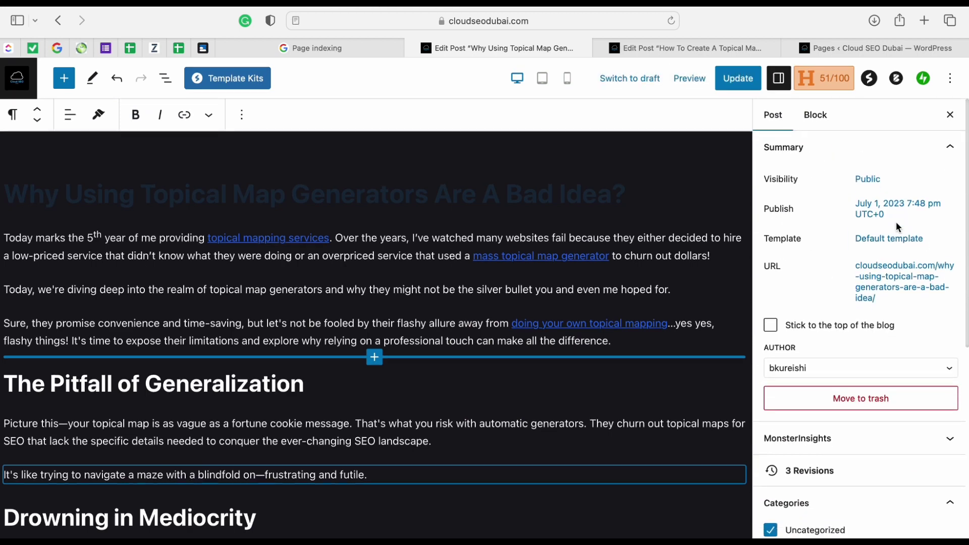
pyautogui.scroll(-10, 921, 278)
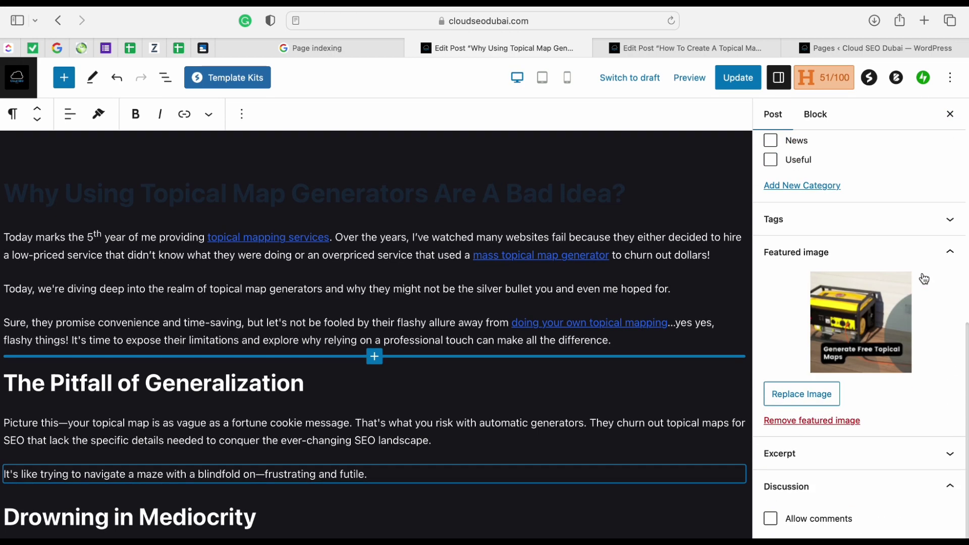
pyautogui.click(955, 115)
pyautogui.click(752, 252)
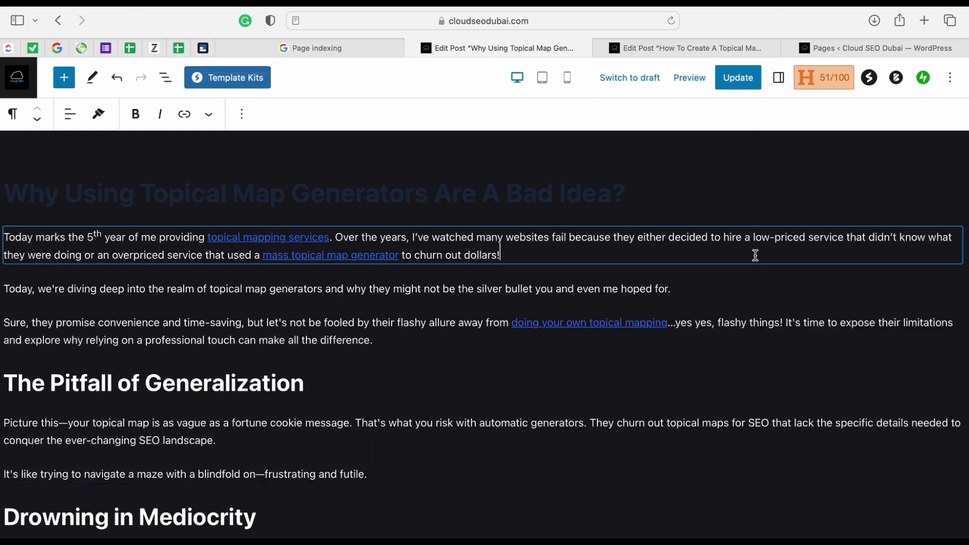
# - In the "How To Create A Topical Map For SEO?" post, upload The-Avalanche-Technique.png and Create-Topical-Maps.png through the featured image selection
pyautogui.click(632, 50)
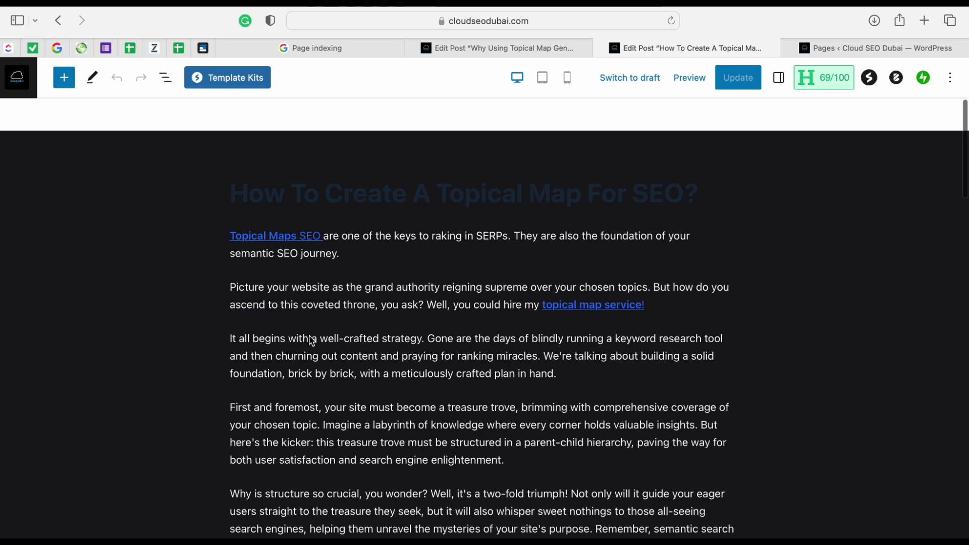
pyautogui.scroll(-3, 386, 350)
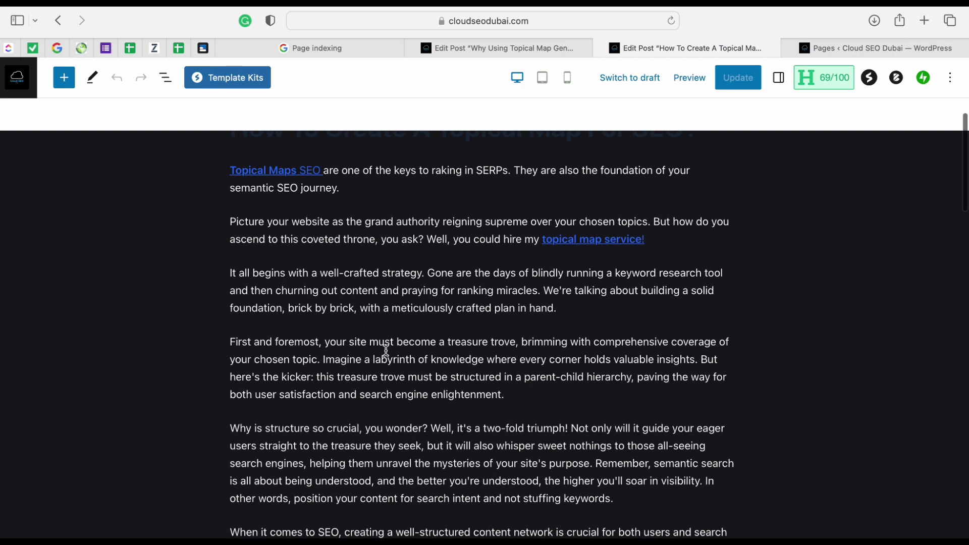
pyautogui.scroll(3, 439, 307)
pyautogui.click(779, 78)
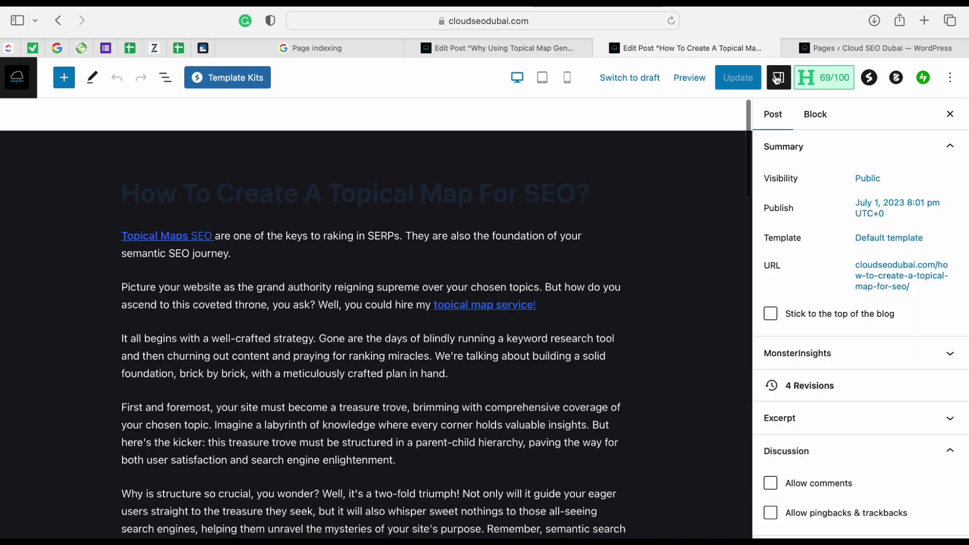
pyautogui.scroll(-4, 839, 320)
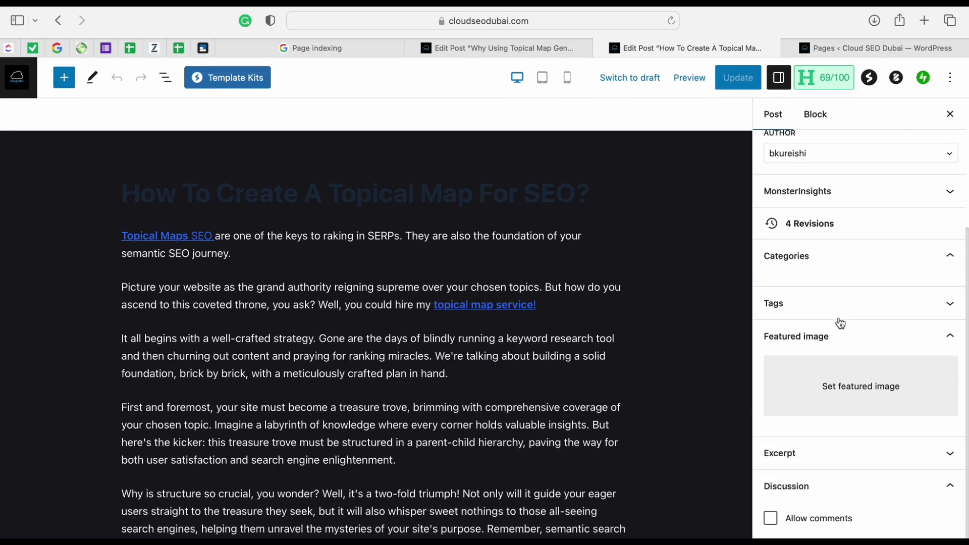
pyautogui.click(844, 474)
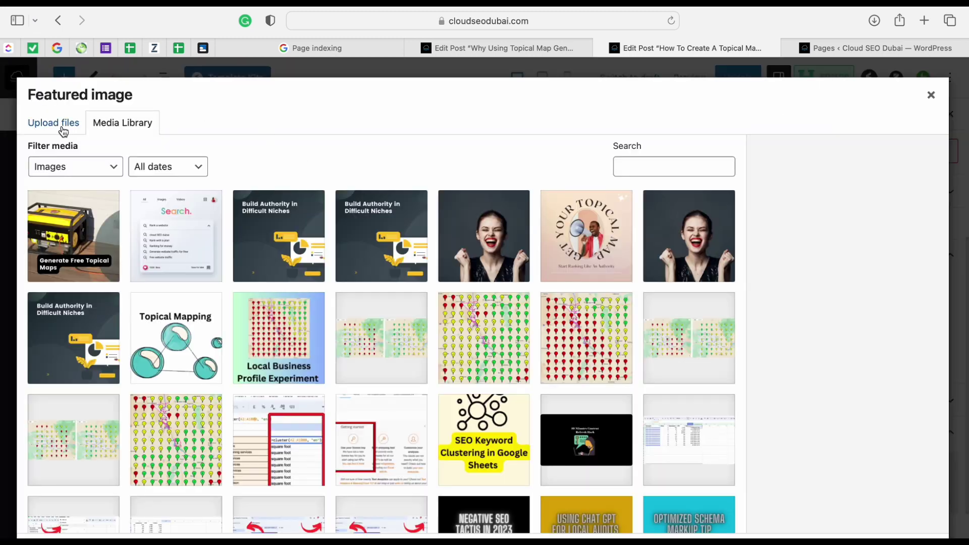
pyautogui.click(70, 130)
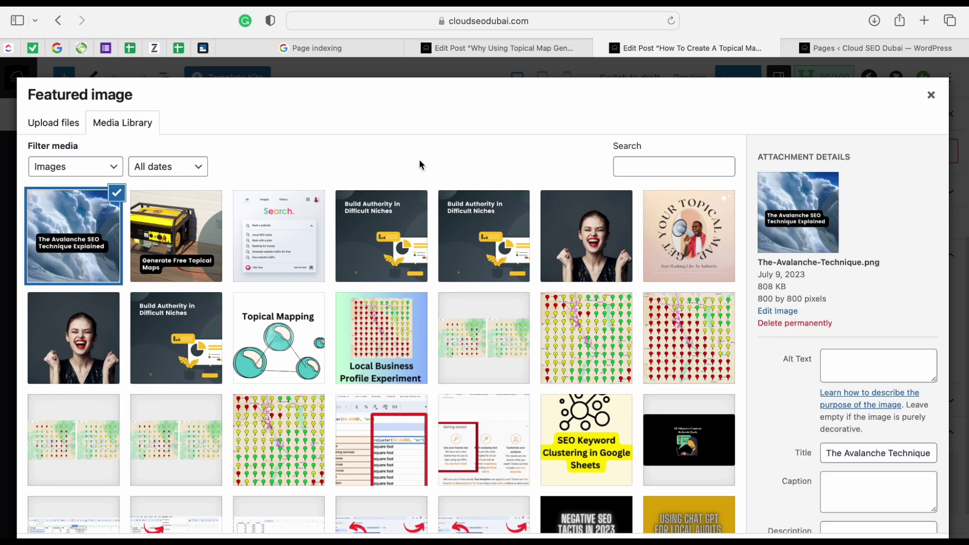
pyautogui.click(45, 123)
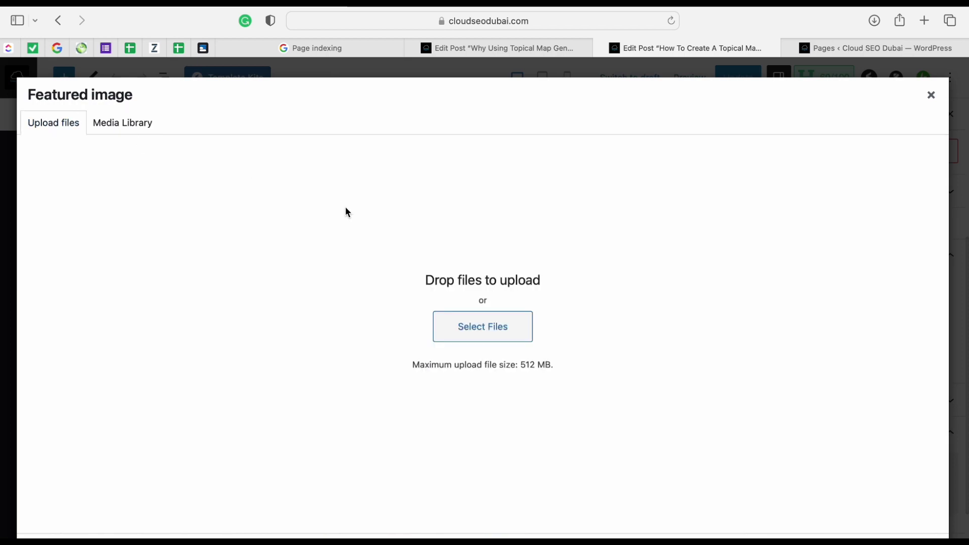
pyautogui.click(492, 323)
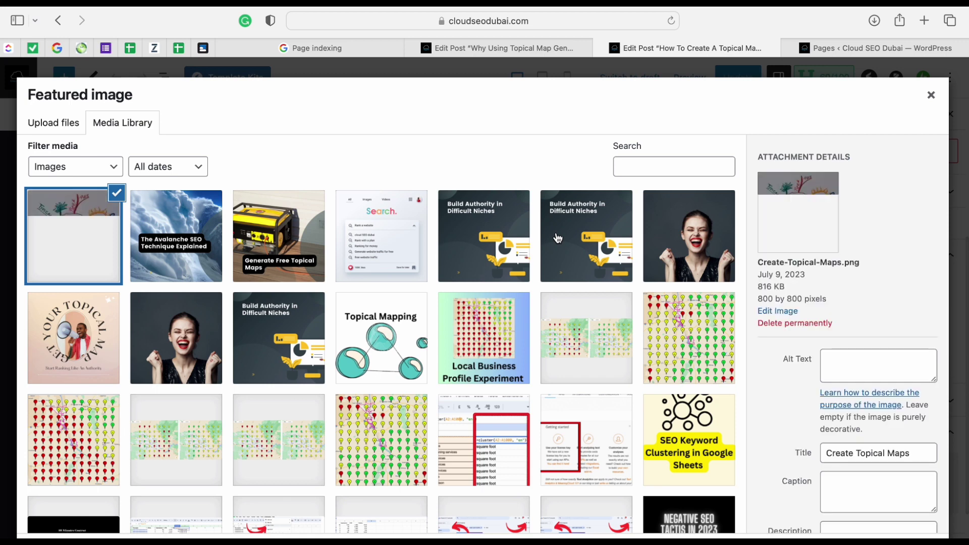
# - Give Create-Topical-Maps.png the alt text "Topical Map Mind Map Image." and set it as the post's featured image
pyautogui.click(863, 360)
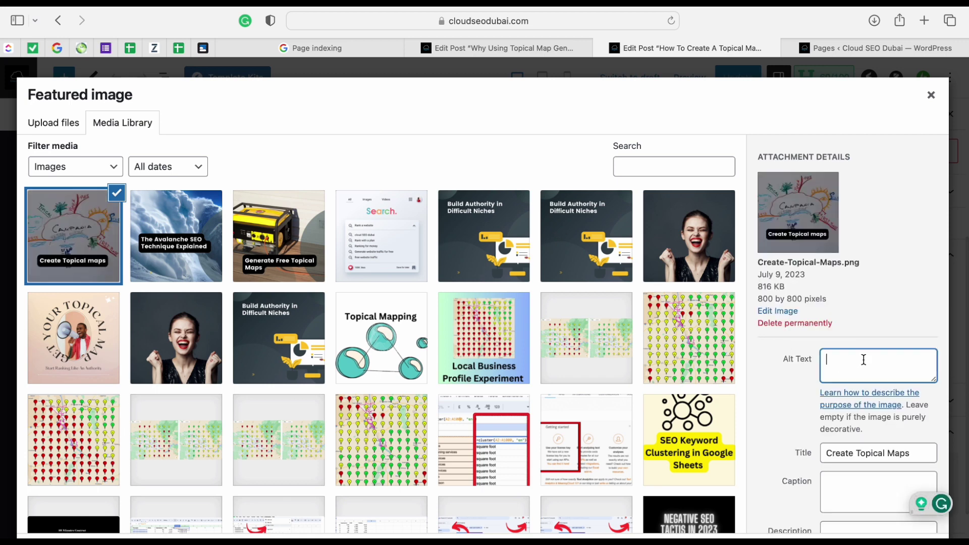
pyautogui.write('Top')
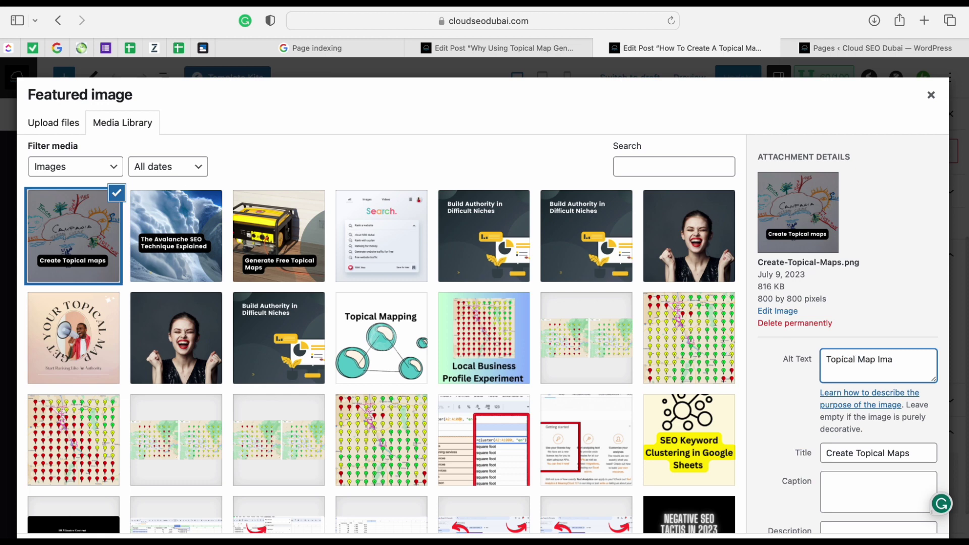
pyautogui.write('ical Map Mind Map Image.')
pyautogui.scroll(-3, 848, 328)
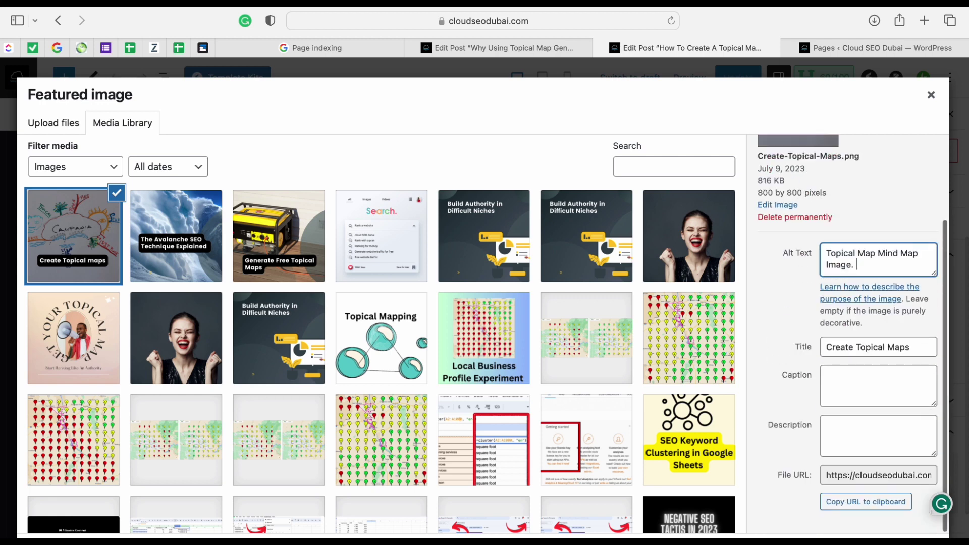
pyautogui.click(884, 537)
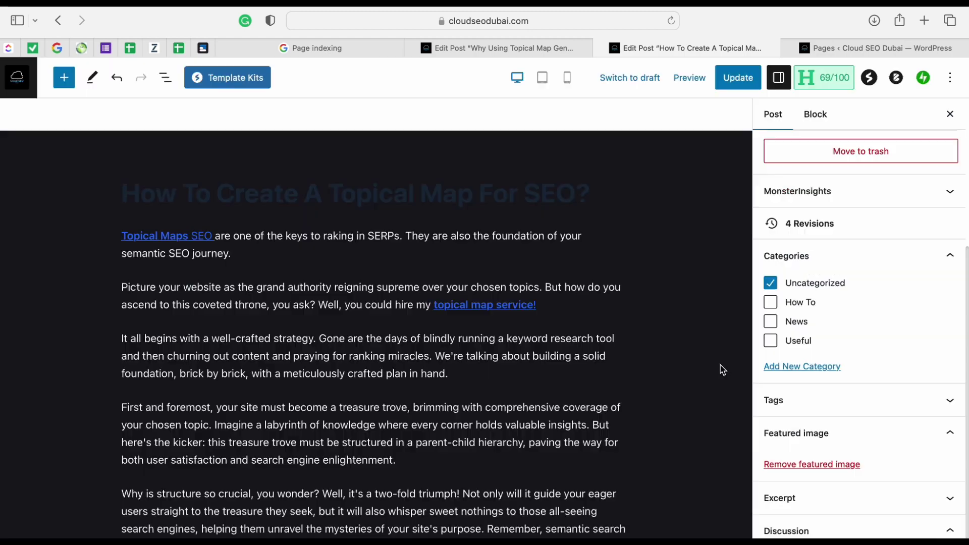
# - Look through the post's content in the editor from the introduction to Step 5 and return to the beginning
pyautogui.click(552, 379)
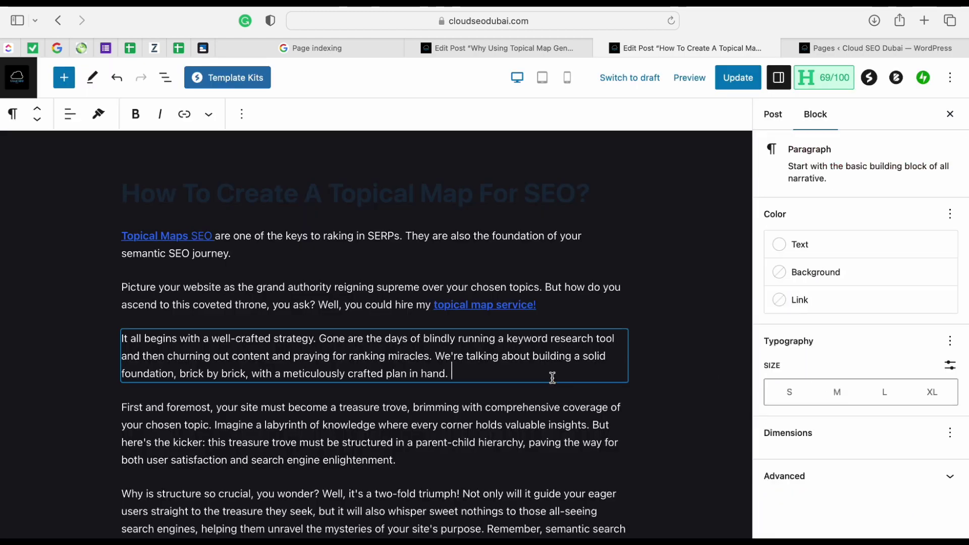
pyautogui.scroll(-12, 501, 251)
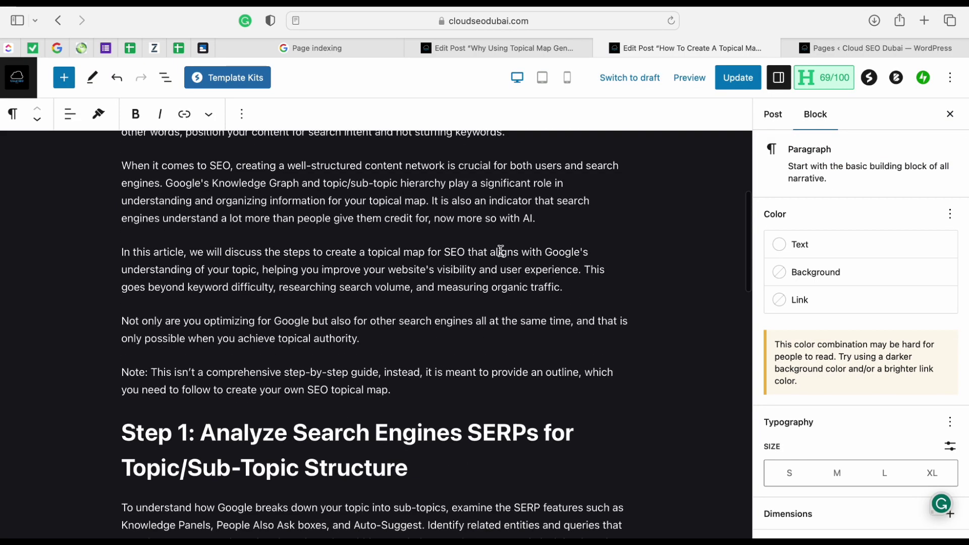
pyautogui.scroll(-10, 501, 251)
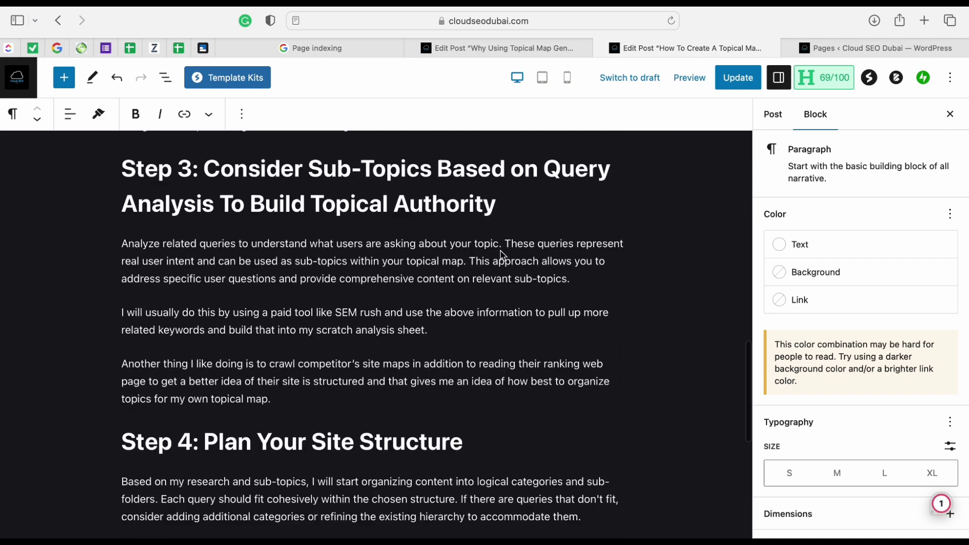
pyautogui.scroll(-10, 501, 251)
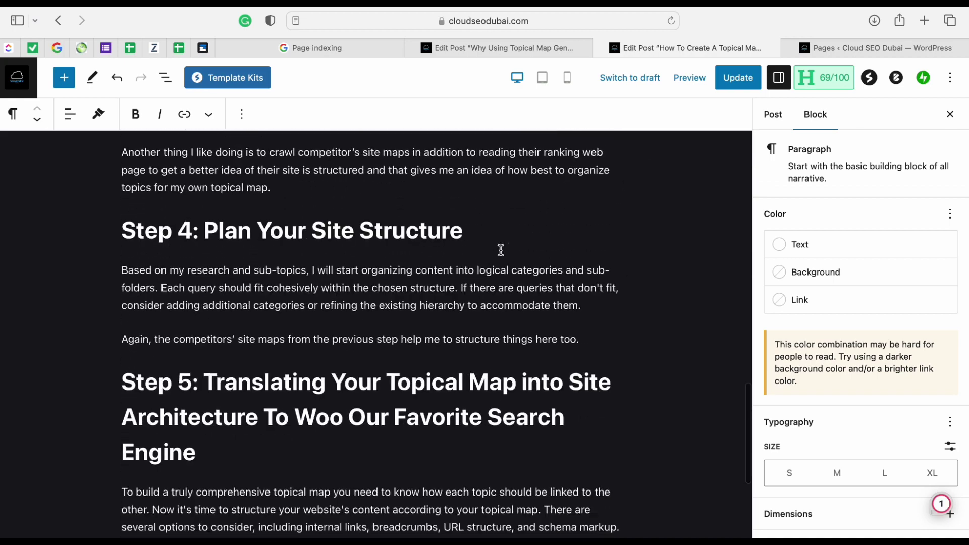
pyautogui.scroll(20, 501, 251)
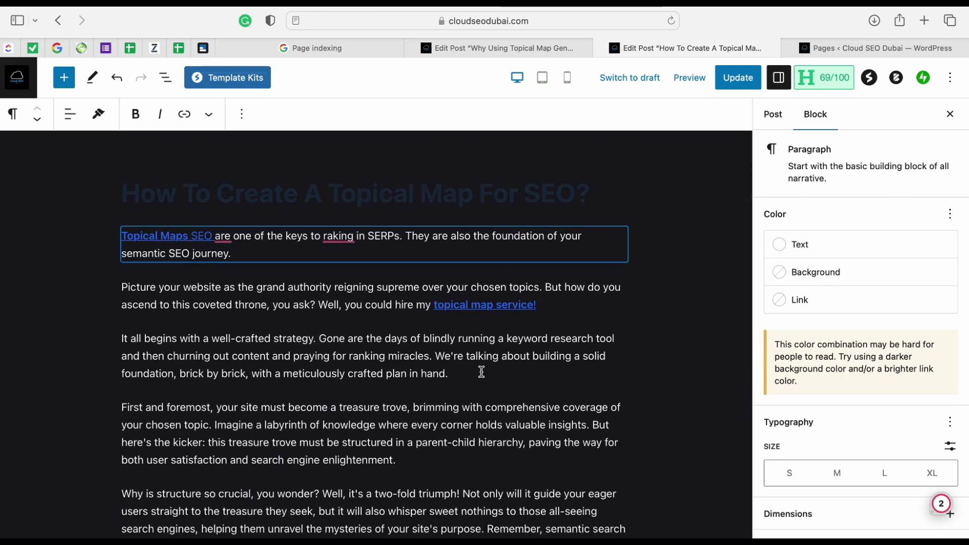
# - Review the topical map post's full content from the introduction through Steps 1 to 5 to the closing paragraph under Conclusion
pyautogui.click(480, 372)
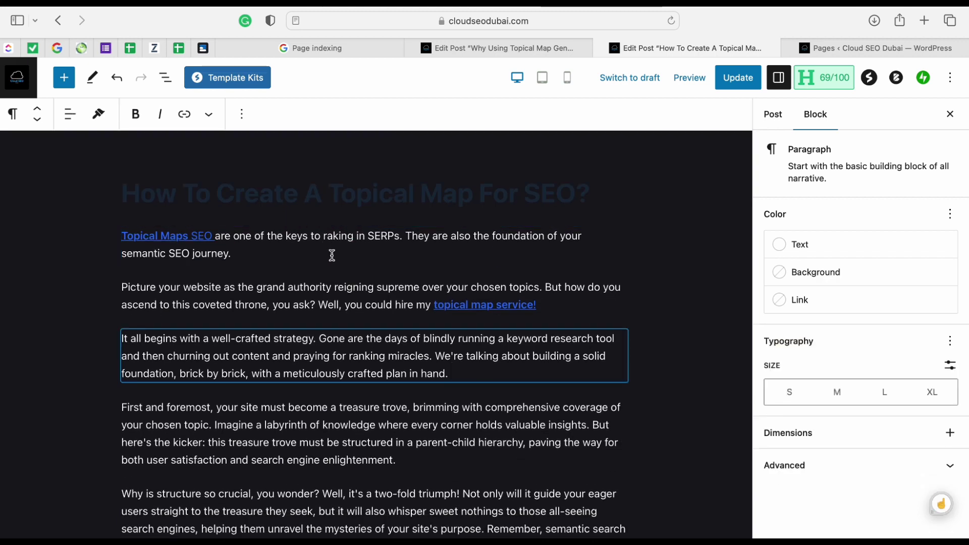
pyautogui.scroll(-8, 483, 181)
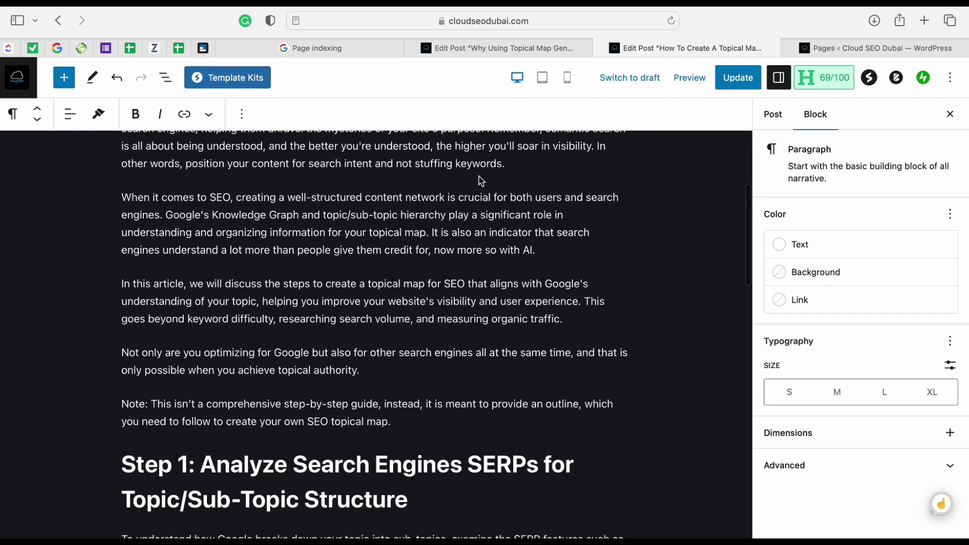
pyautogui.click(848, 48)
pyautogui.click(696, 48)
pyautogui.click(467, 410)
pyautogui.scroll(-14, 466, 410)
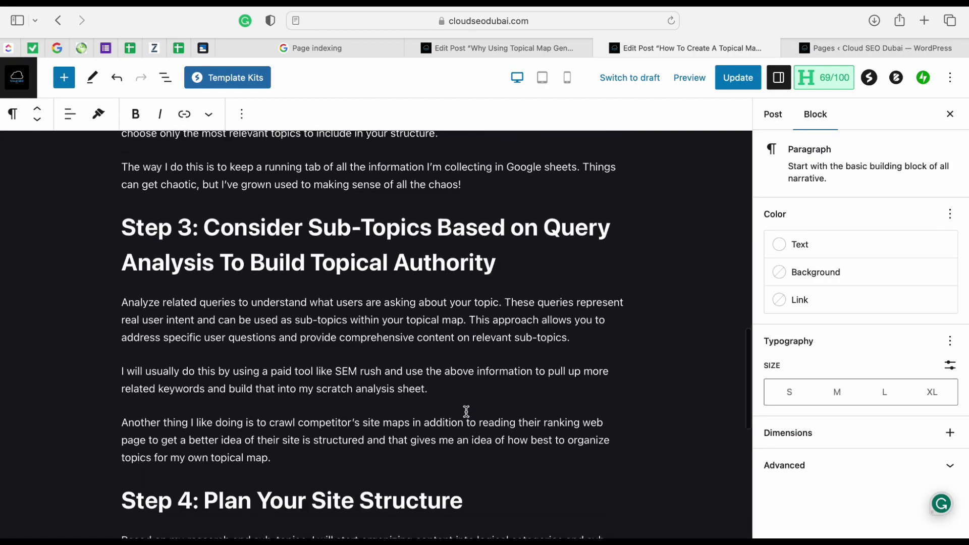
pyautogui.scroll(-12, 466, 412)
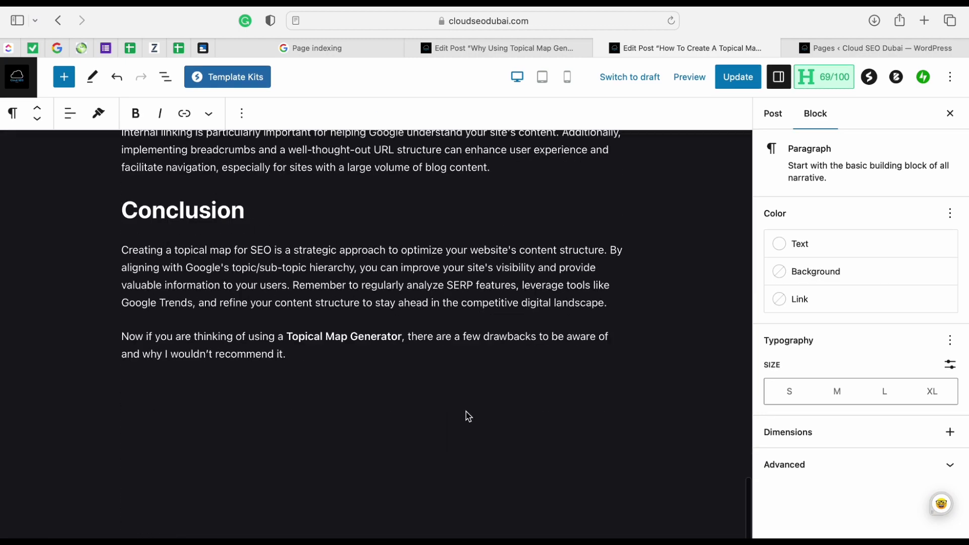
pyautogui.scroll(20, 469, 417)
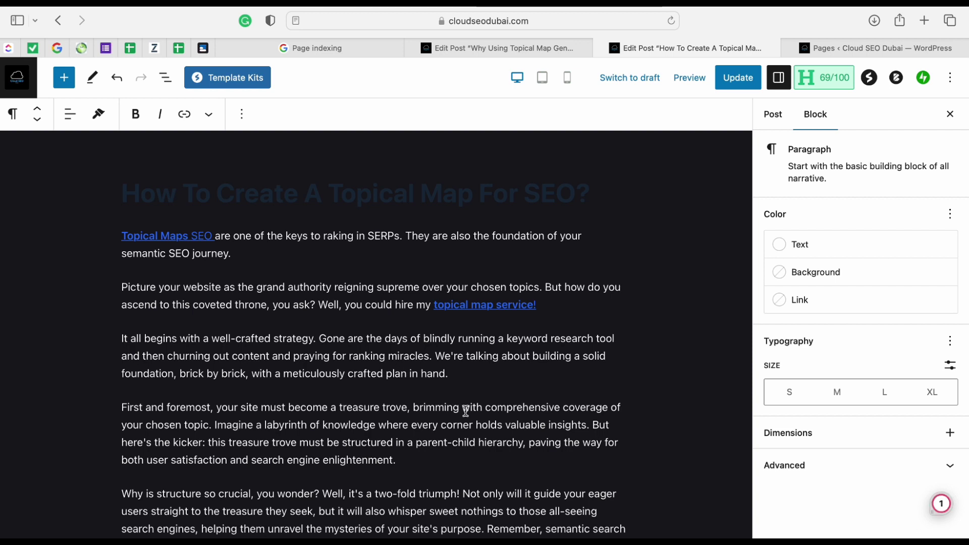
pyautogui.scroll(-6, 467, 411)
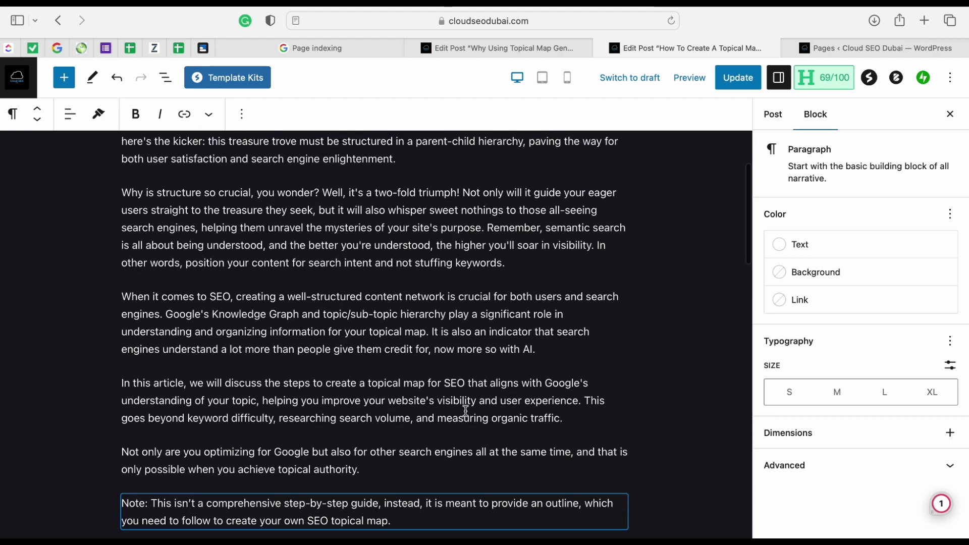
pyautogui.scroll(-4, 467, 411)
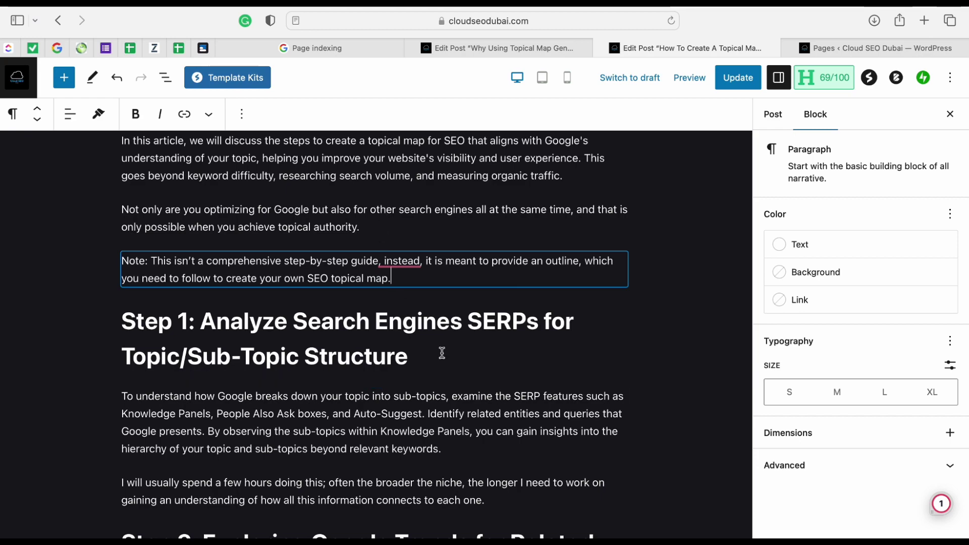
pyautogui.scroll(-6, 518, 358)
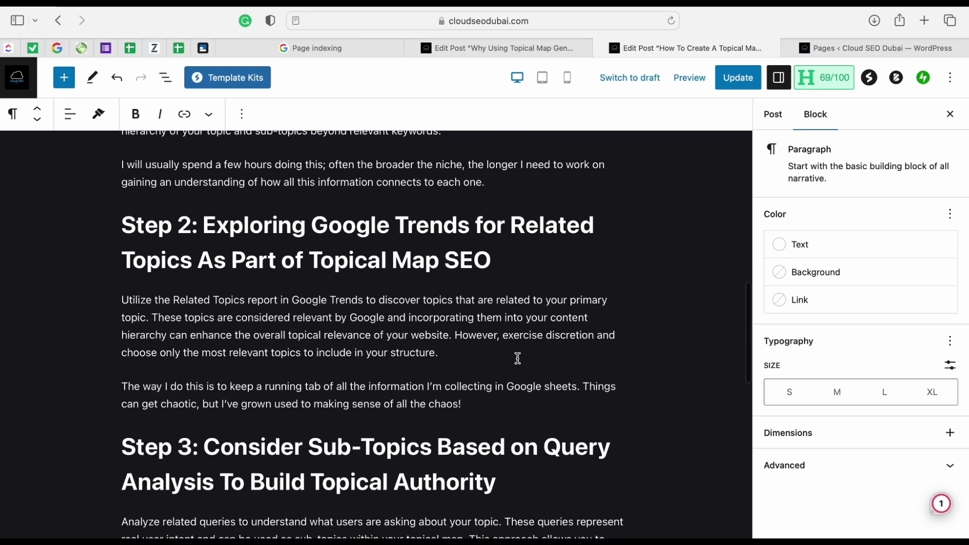
pyautogui.scroll(-11, 518, 358)
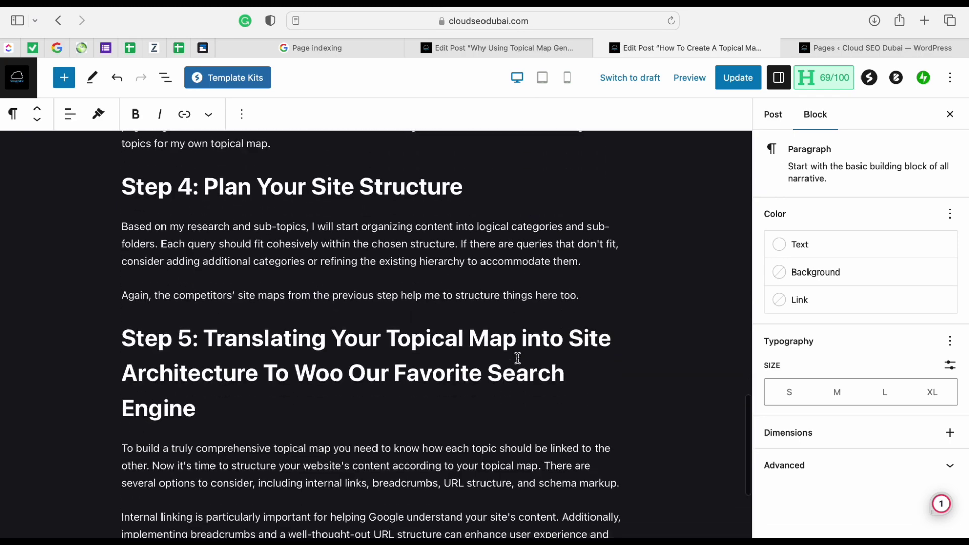
pyautogui.scroll(-5, 518, 359)
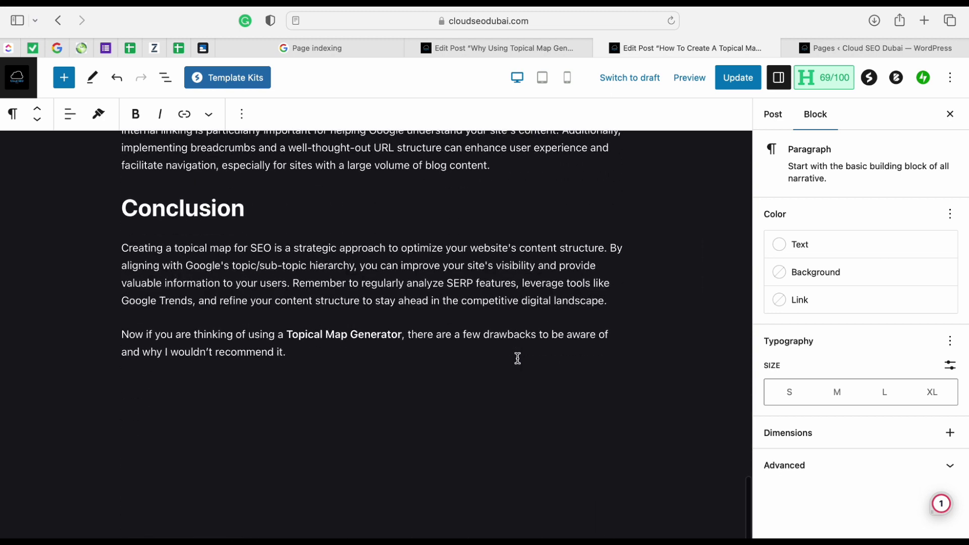
# - Add a paragraph after the closing Topical Map Generator paragraph, set its text color to theme white #FFFFFF, and start it with "Update:"
pyautogui.click(468, 357)
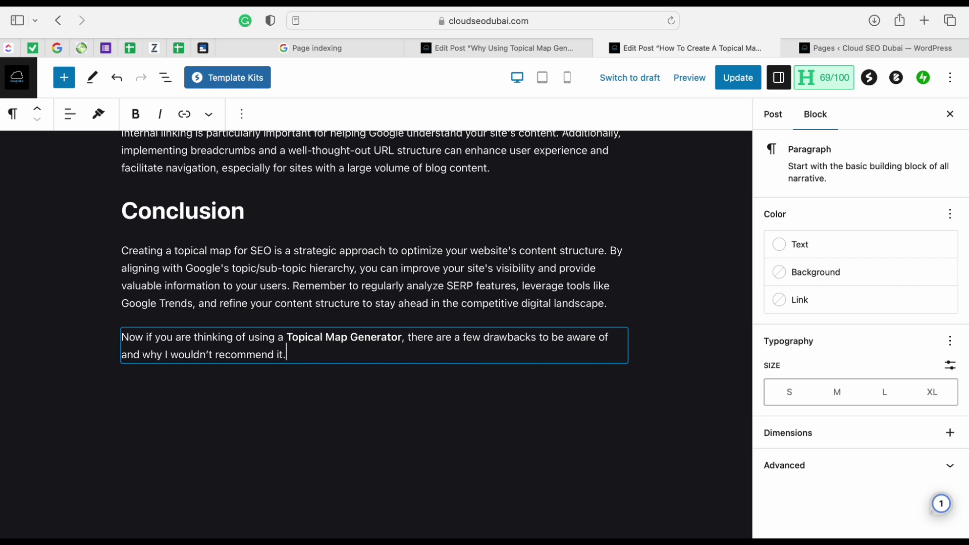
pyautogui.press('Return')
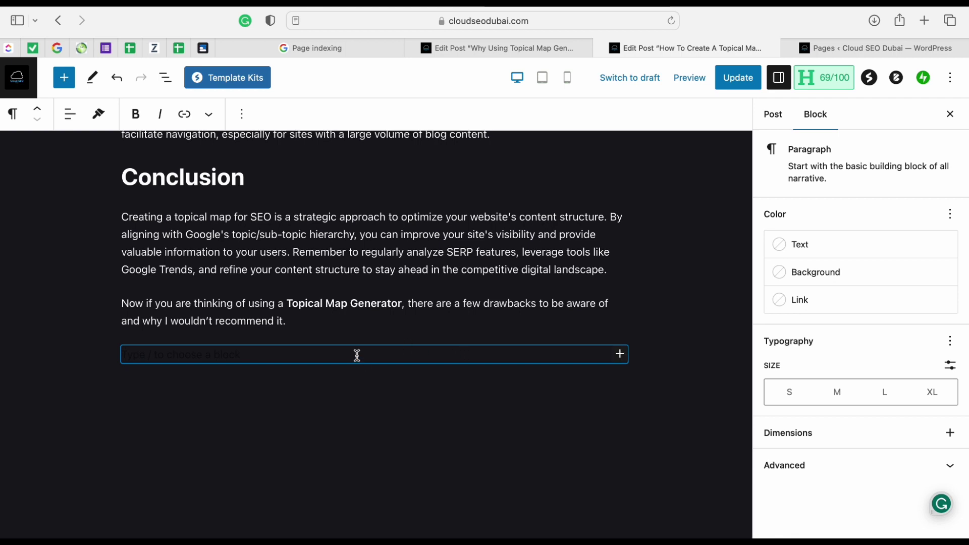
pyautogui.click(782, 244)
pyautogui.click(619, 353)
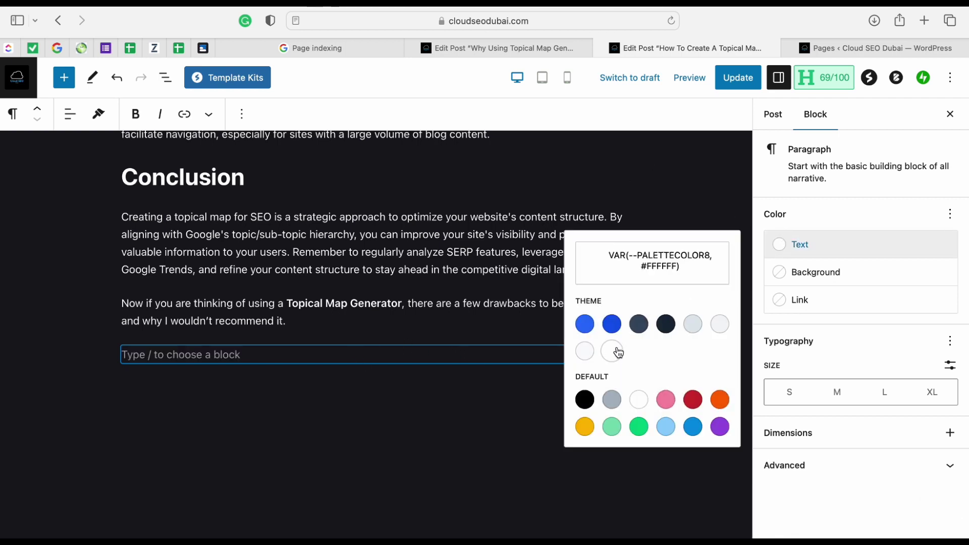
pyautogui.click(382, 346)
pyautogui.write('Note')
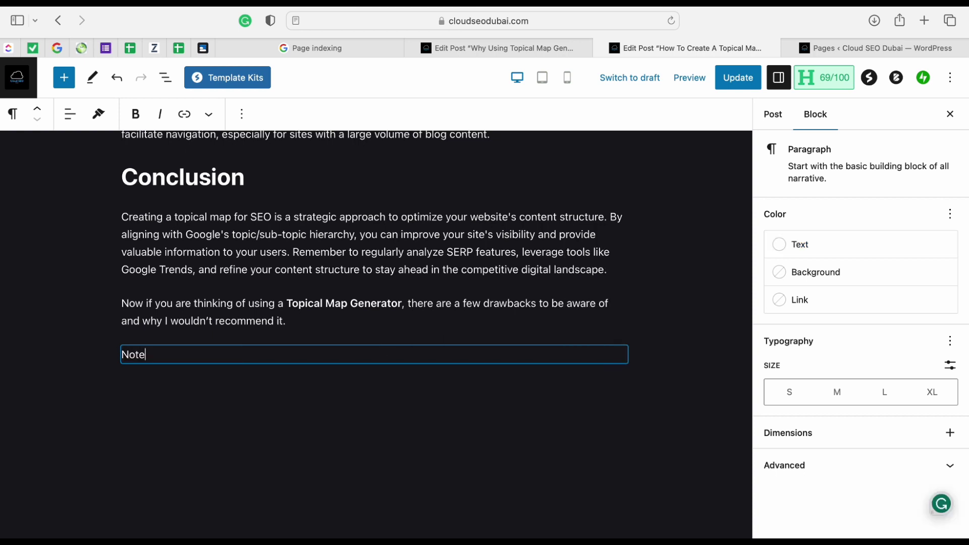
pyautogui.write('Upda')
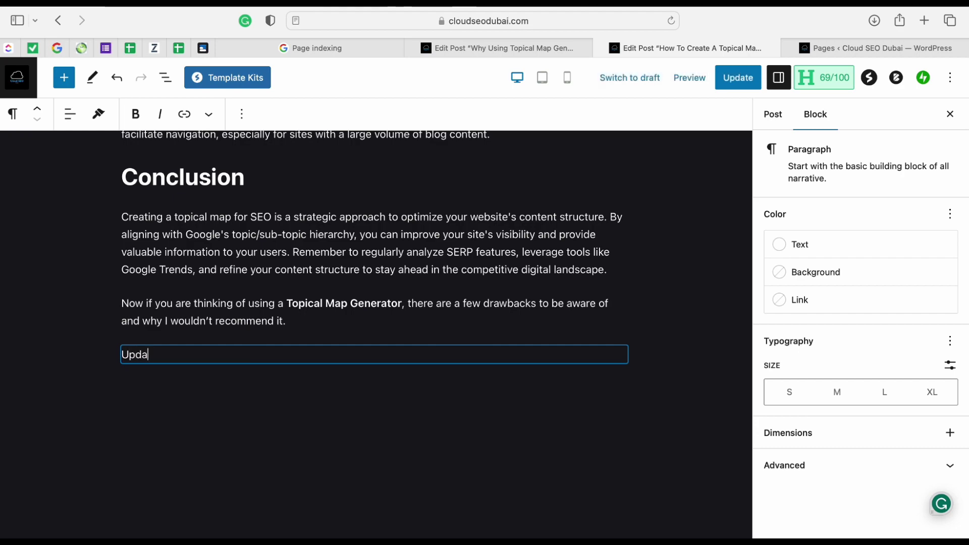
pyautogui.write('te:')
pyautogui.hotkey('shift', 'Return')
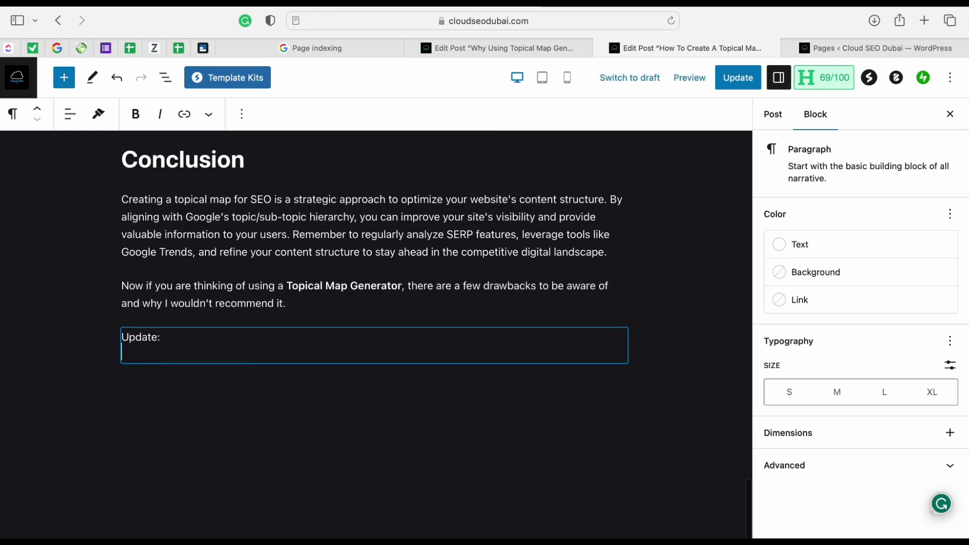
# - Below "Update:", write "There are many ways to create a topical map, and there is no one best way to do it in 2023."
pyautogui.scroll(20, 377, 388)
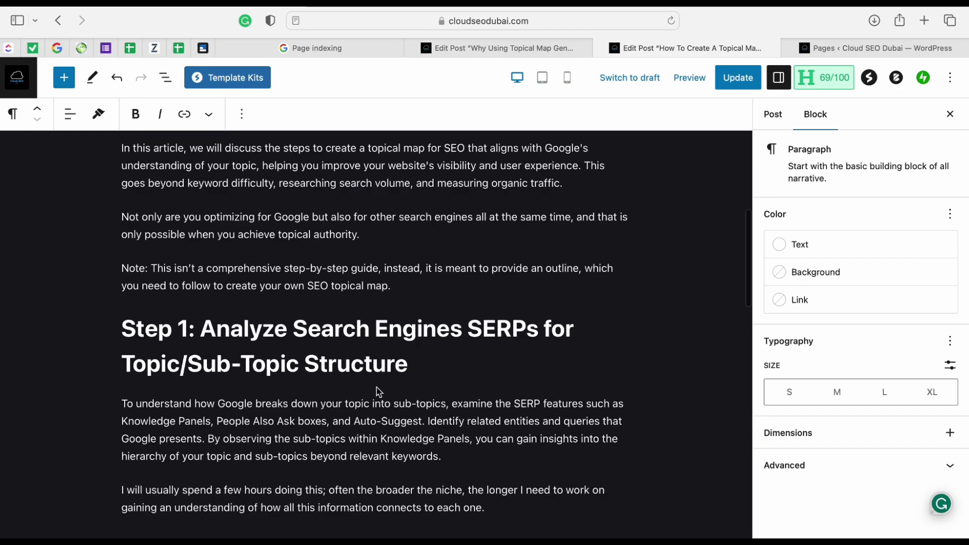
pyautogui.scroll(-20, 380, 392)
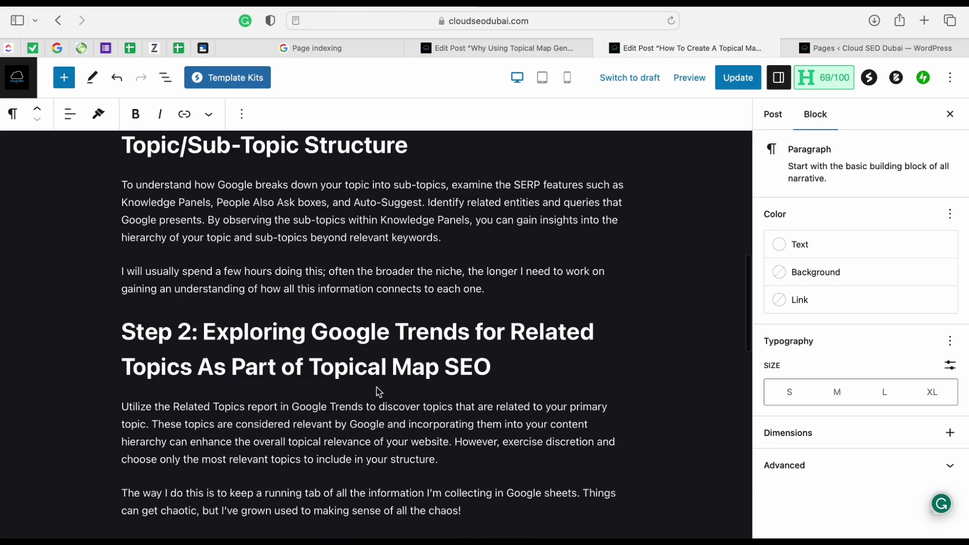
pyautogui.write('There ')
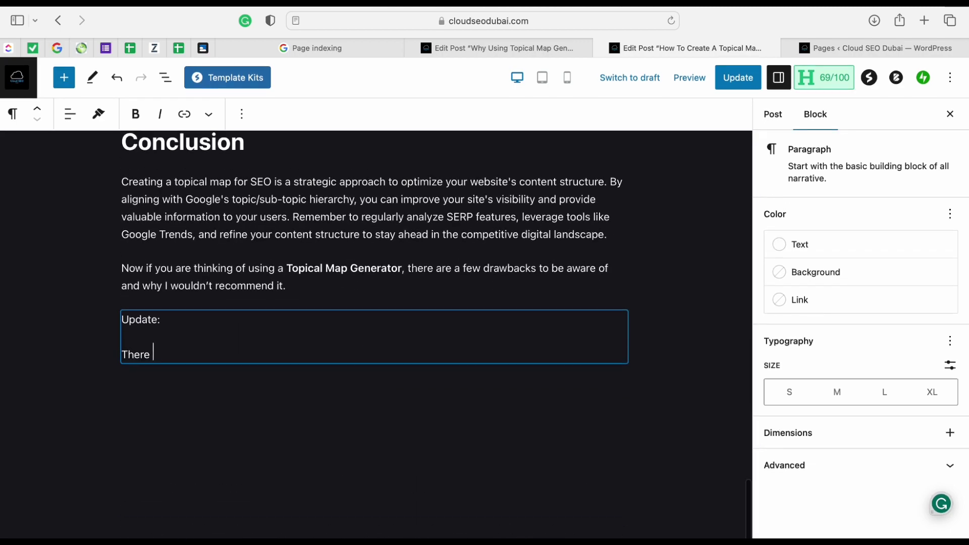
pyautogui.write('are more than one way')
pyautogui.press('BackSpace')
pyautogui.press('BackSpace')
pyautogui.press('BackSpace')
pyautogui.press('BackSpace')
pyautogui.press('BackSpace')
pyautogui.press('BackSpace')
pyautogui.press('BackSpace')
pyautogui.press('BackSpace')
pyautogui.press('BackSpace')
pyautogui.press('BackSpace')
pyautogui.press('BackSpace')
pyautogui.press('BackSpace')
pyautogui.press('BackSpace')
pyautogui.press('BackSpace')
pyautogui.press('BackSpace')
pyautogui.press('BackSpace')
pyautogui.press('BackSpace')
pyautogui.write('many ways to create')
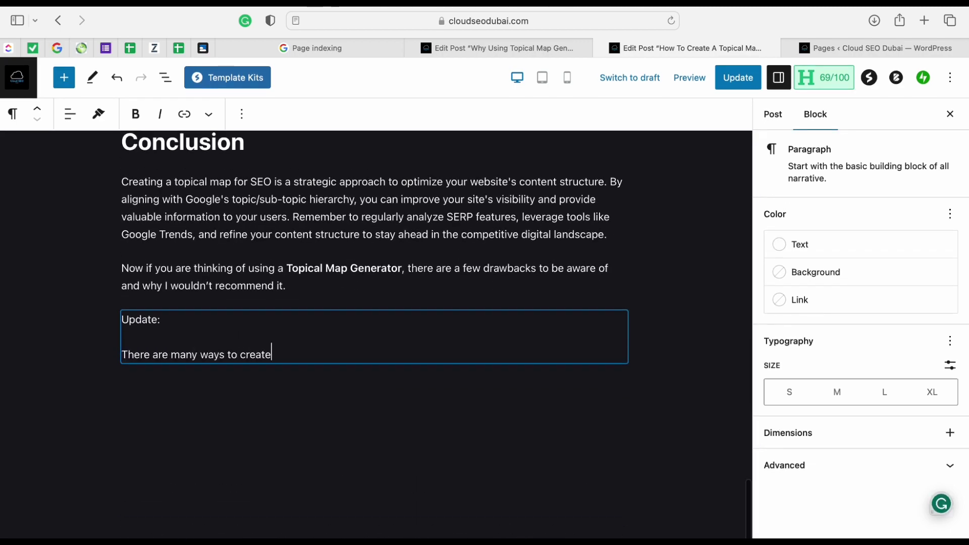
pyautogui.write(' a topical map, and there is no one best way to do it in 2023. H')
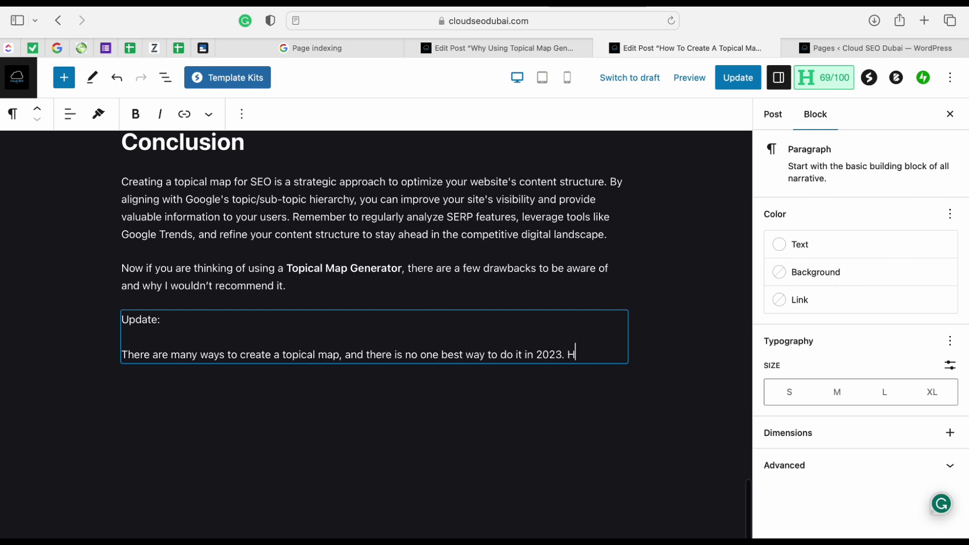
# - Continue the update with "However, in my experience," advising that every keyword be checked for its relation to the topic being ranked for
pyautogui.write('owever, in my experience, the best way to create a topical map, is to make sure tha')
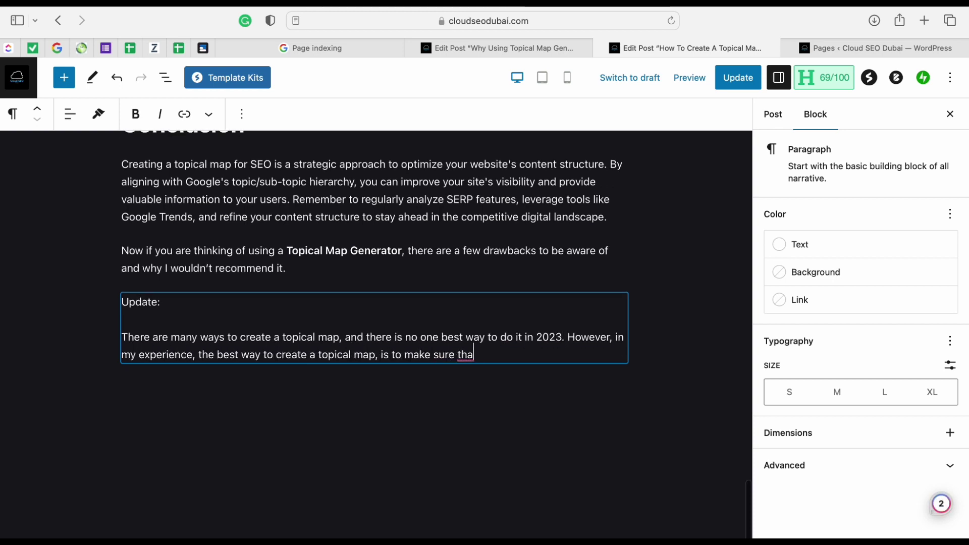
pyautogui.write('t you are going to every keyword making sure that it is related to')
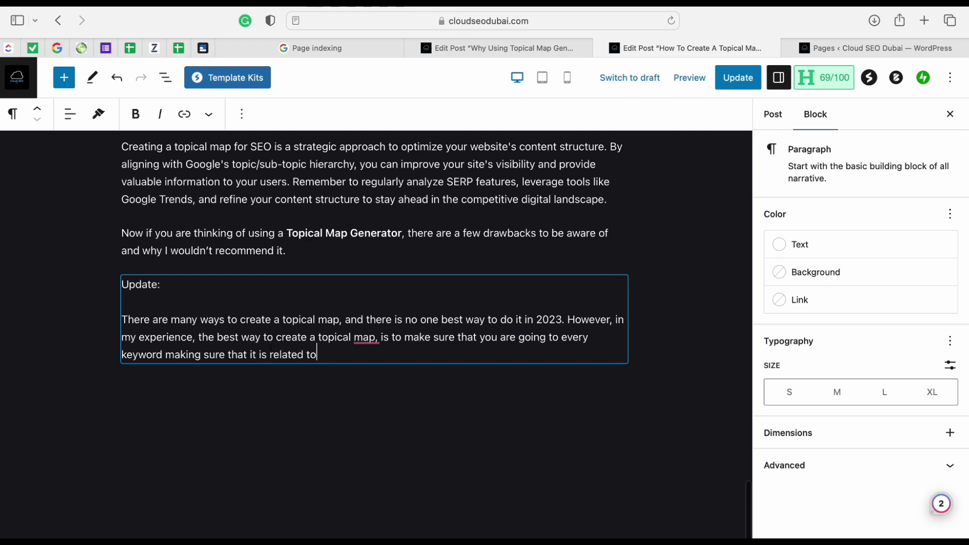
pyautogui.write(" the topical you're trying to rank for. Check every clu")
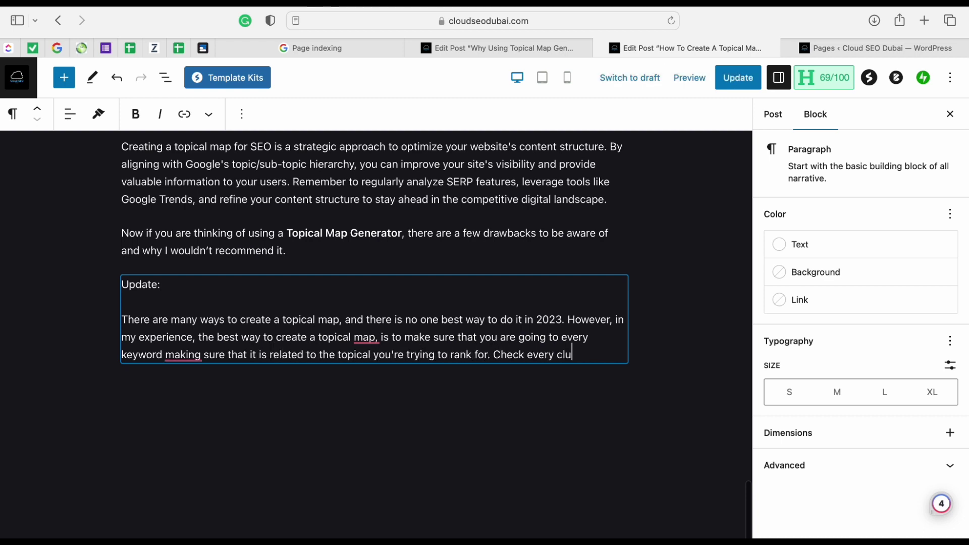